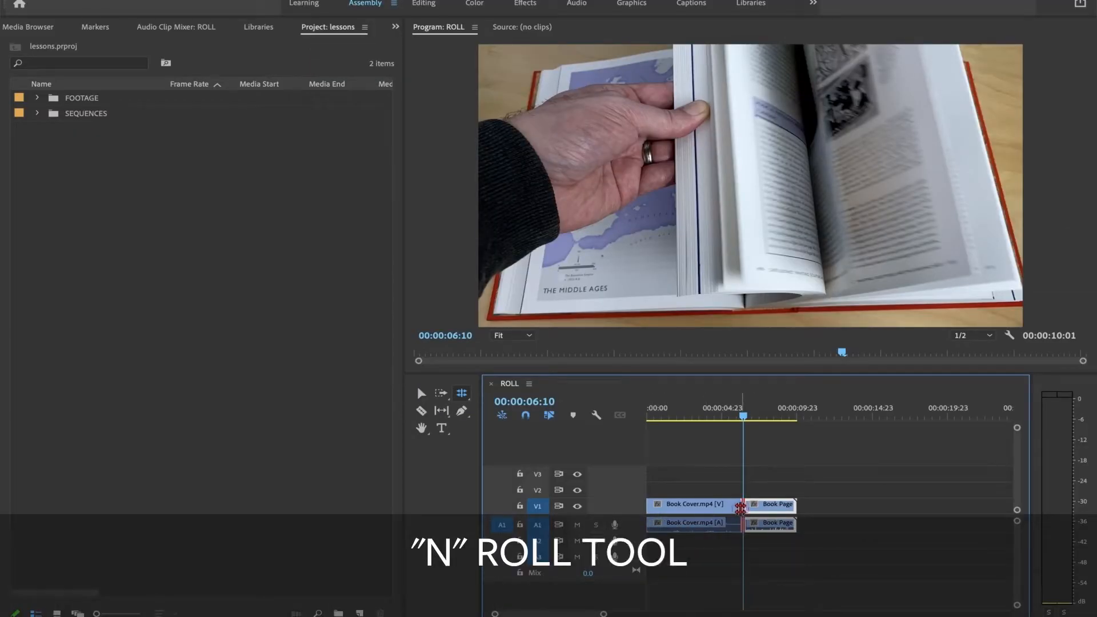
Step: Roll the edit point between the Book Cover and Book Page Flipping clips earlier to about 4 seconds and play across the cut
{"action": "left_click_drag", "start_coordinate": [746, 508], "coordinate": [763, 506]}
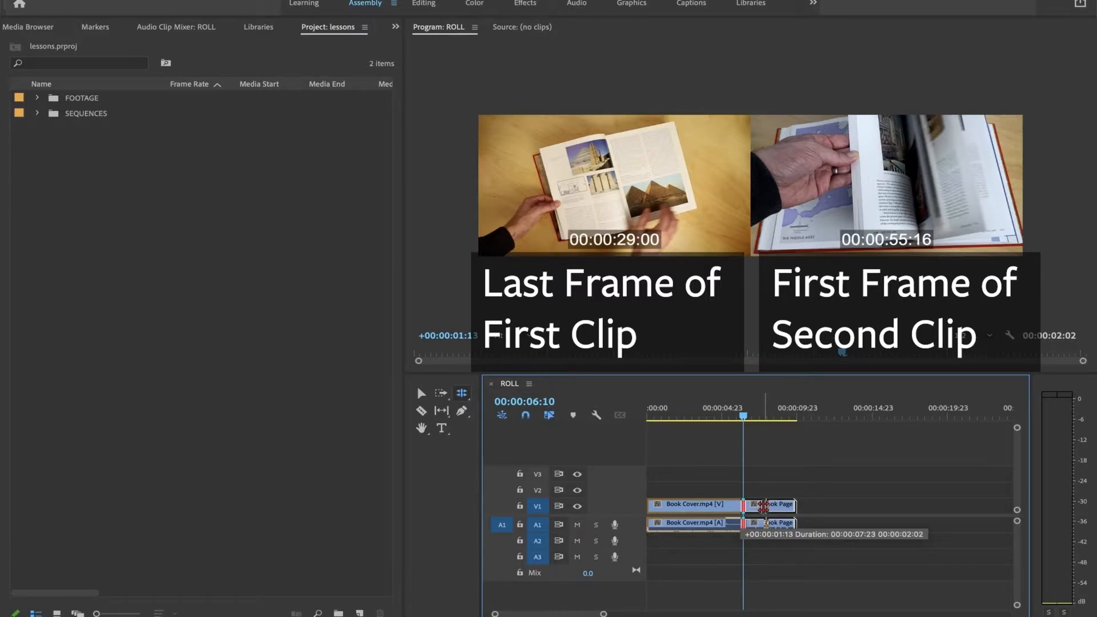
{"action": "left_click_drag", "start_coordinate": [764, 507], "coordinate": [762, 507]}
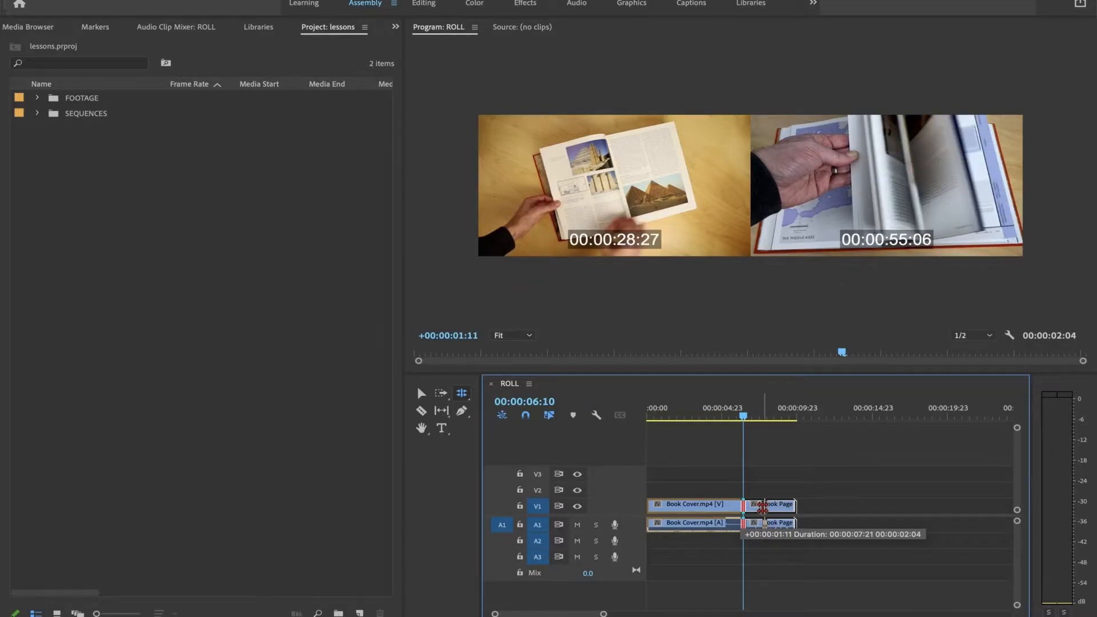
{"action": "left_click_drag", "start_coordinate": [763, 507], "coordinate": [709, 509]}
{"action": "left_click", "coordinate": [820, 417]}
{"action": "left_click_drag", "start_coordinate": [694, 418], "coordinate": [694, 455]}
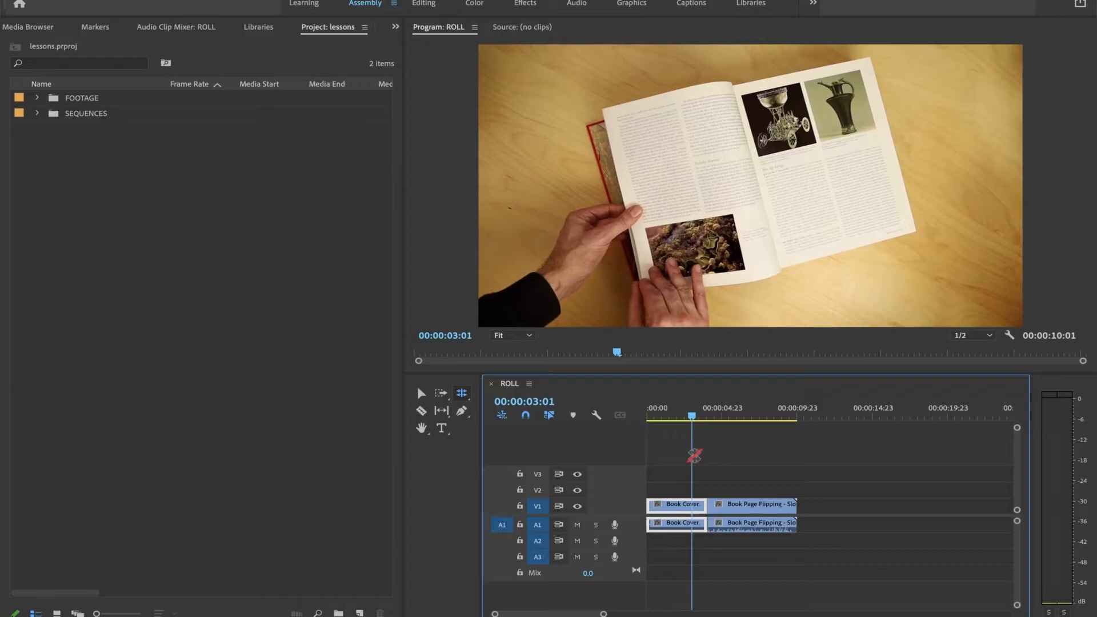
{"action": "key", "text": "space"}
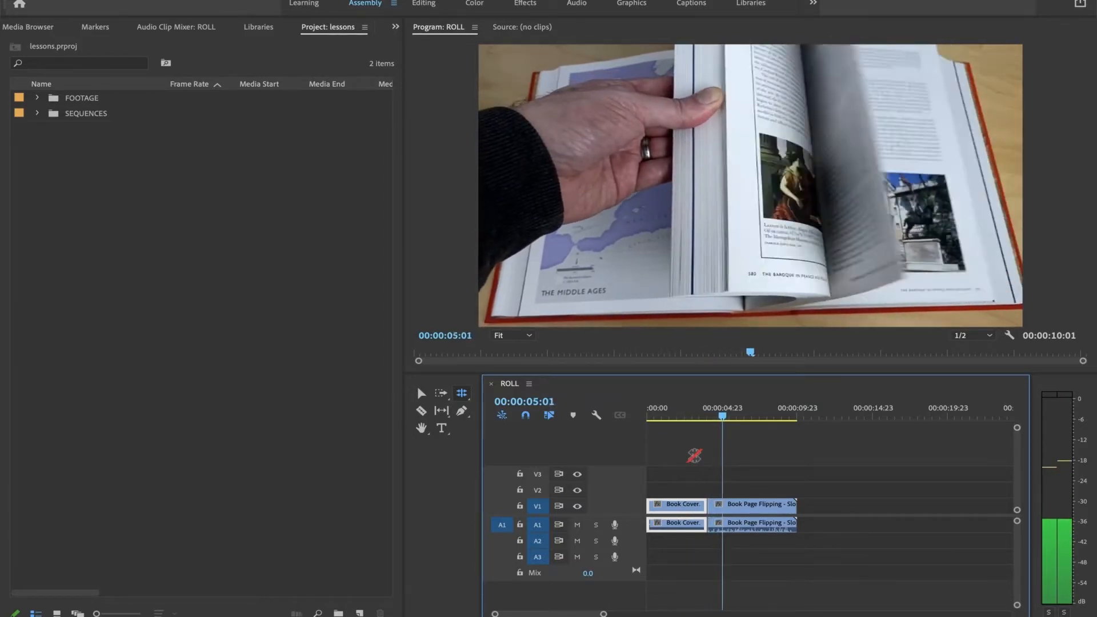
{"action": "left_click", "coordinate": [685, 410]}
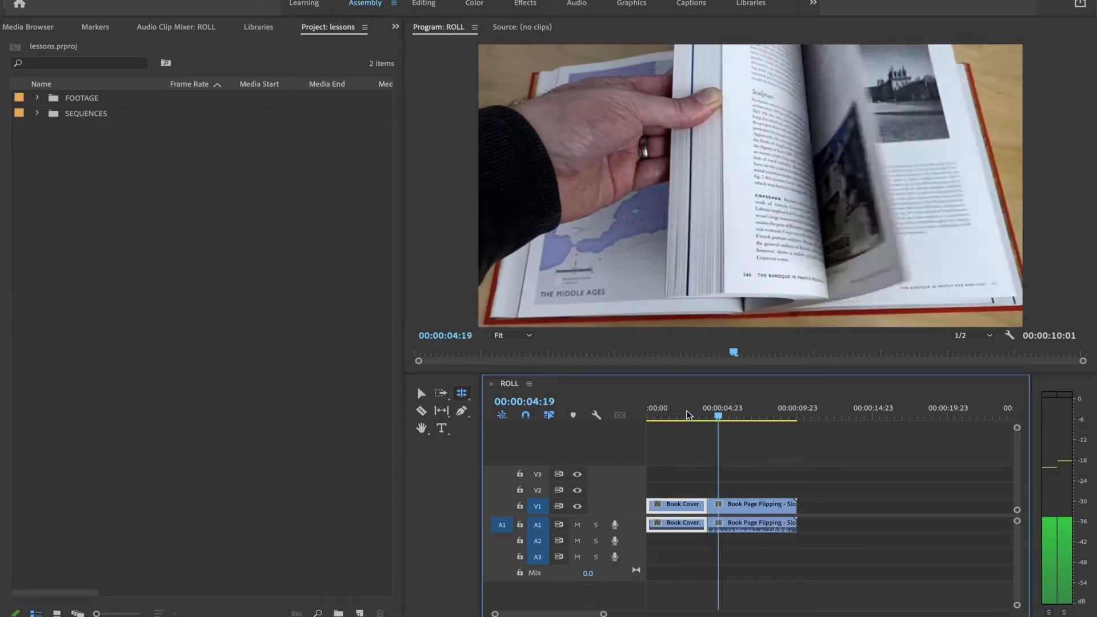
{"action": "key", "text": "space"}
Step: Roll the edit point between the two clips later to about 5 seconds and play across the cut
{"action": "left_click_drag", "start_coordinate": [710, 413], "coordinate": [696, 414]}
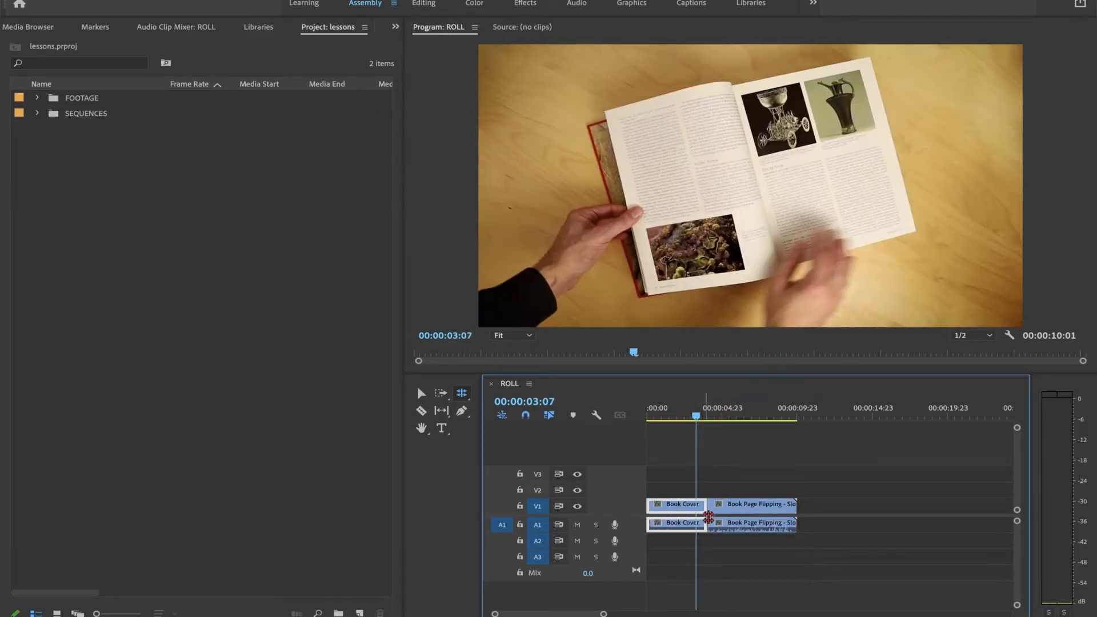
{"action": "left_click_drag", "start_coordinate": [704, 513], "coordinate": [719, 508]}
{"action": "key", "text": "space"}
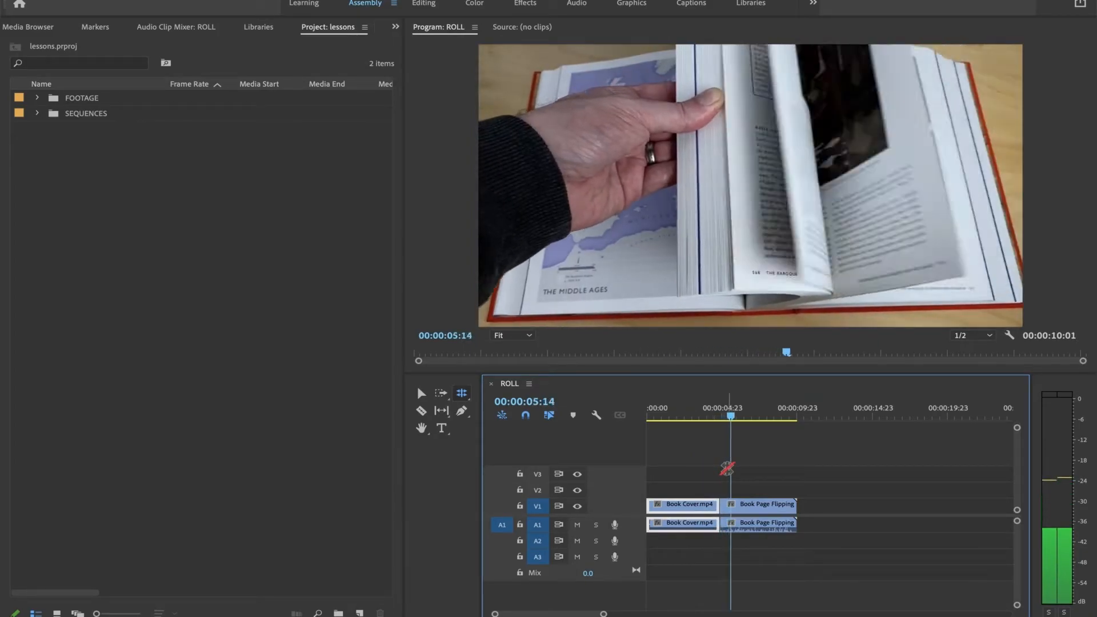
{"action": "mouse_move", "coordinate": [721, 414]}
{"action": "left_mouse_down"}
{"action": "mouse_move", "coordinate": [707, 414]}
{"action": "mouse_move", "coordinate": [722, 421]}
{"action": "left_mouse_up"}
{"action": "key", "text": "space"}
{"action": "key", "text": "space"}
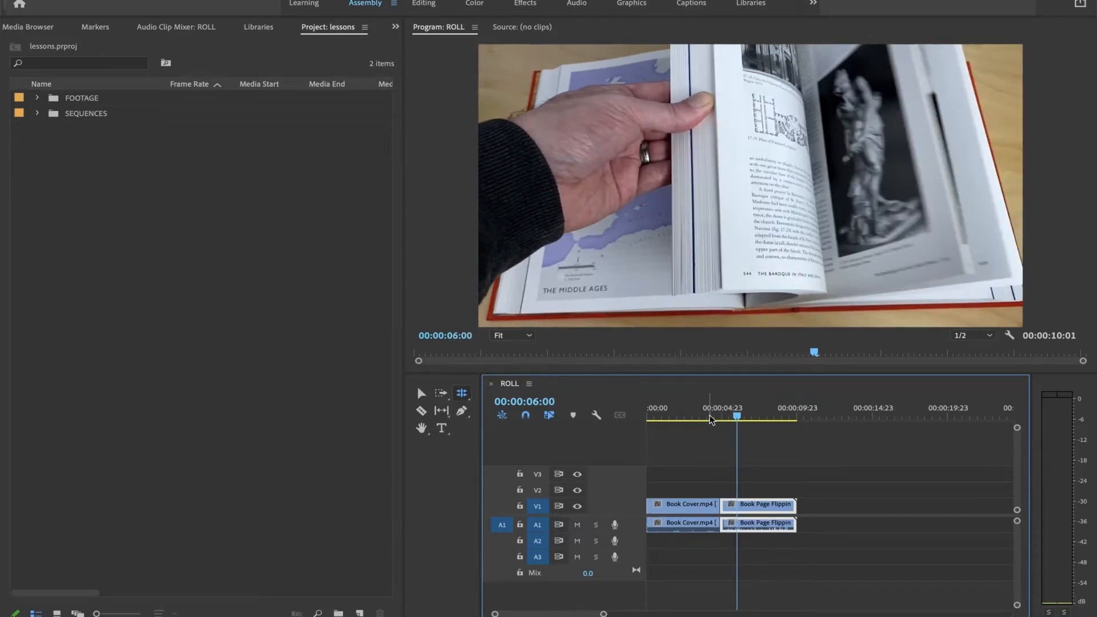
{"action": "left_click", "coordinate": [707, 414]}
{"action": "key", "text": "space"}
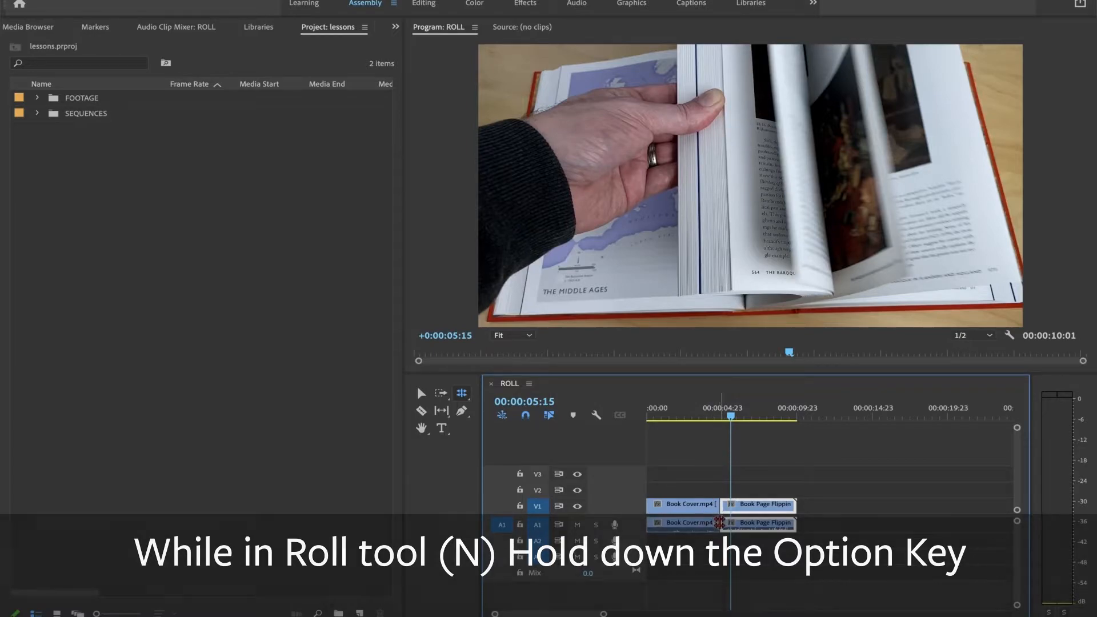
Step: Roll only the audio edit point to about 4 seconds, ahead of the video cut, for a J cut and play it back
{"action": "left_click_drag", "start_coordinate": [719, 524], "coordinate": [710, 526]}
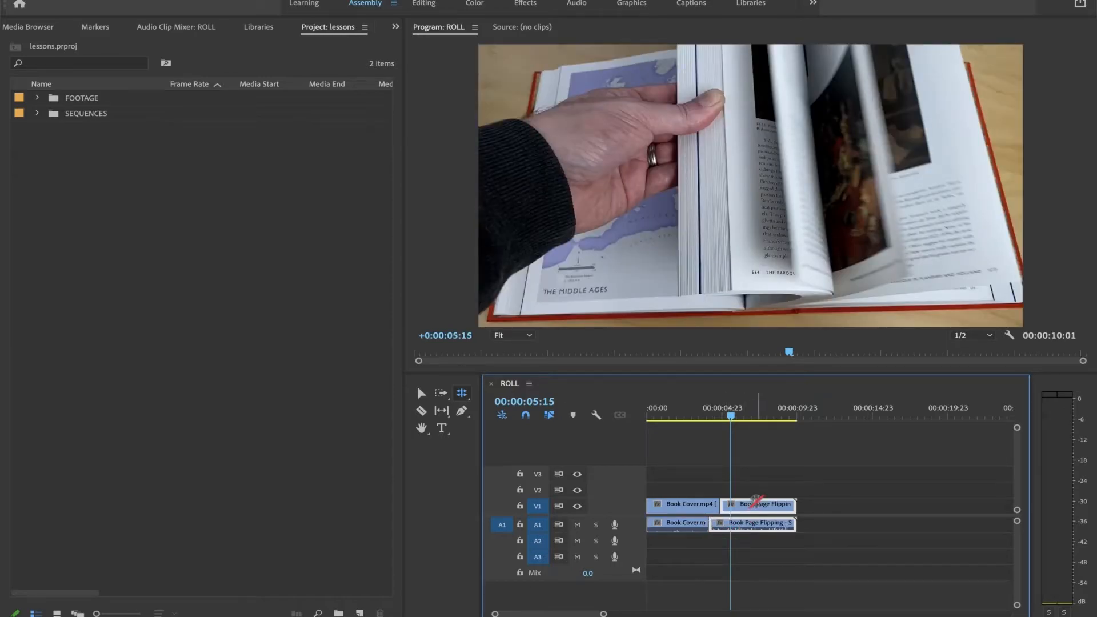
{"action": "key", "text": "c"}
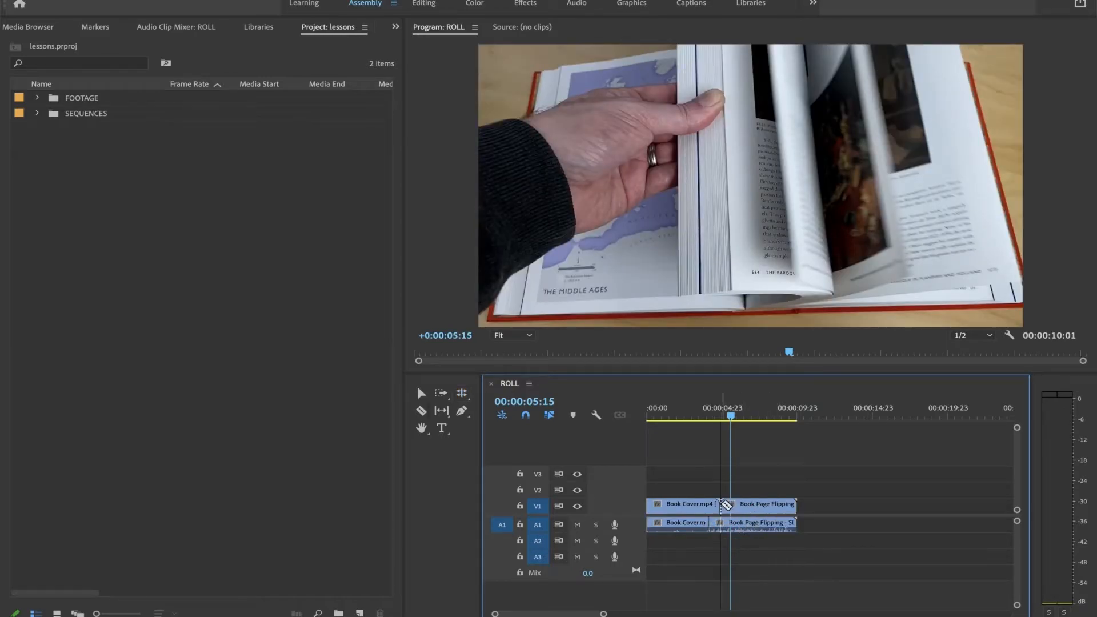
{"action": "key", "text": "v"}
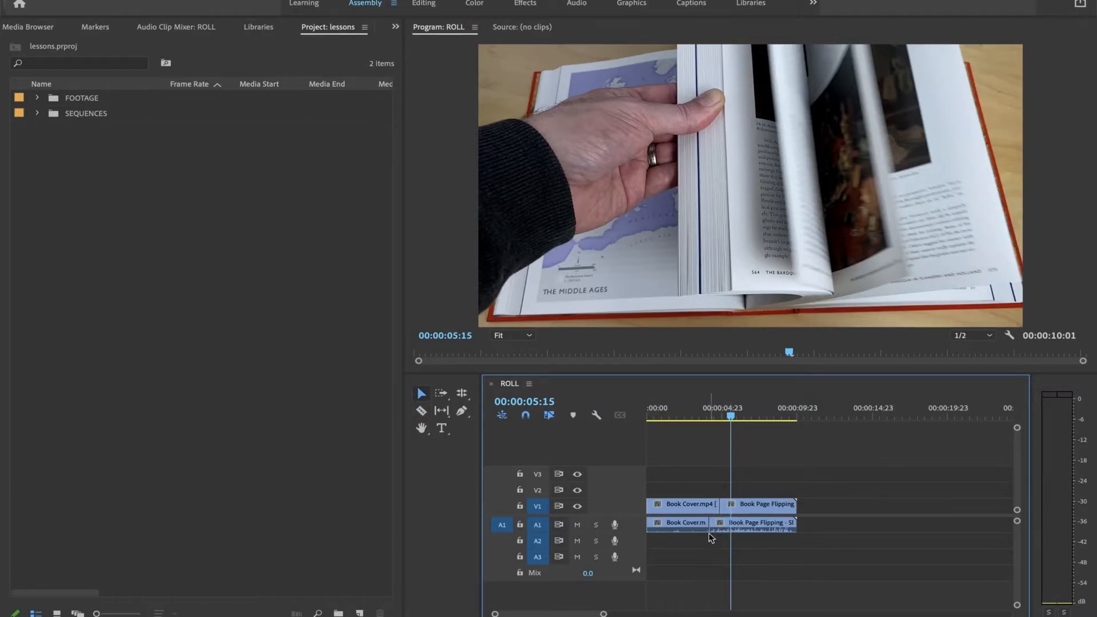
{"action": "left_click_drag", "start_coordinate": [731, 430], "coordinate": [686, 439]}
{"action": "key", "text": "space"}
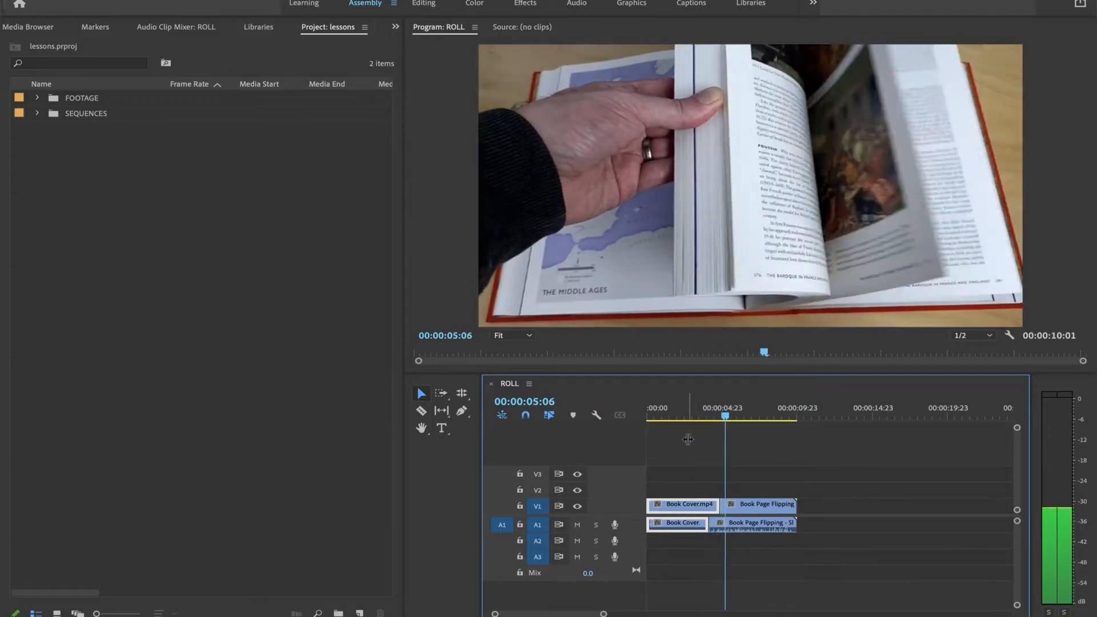
{"action": "left_click", "coordinate": [692, 411]}
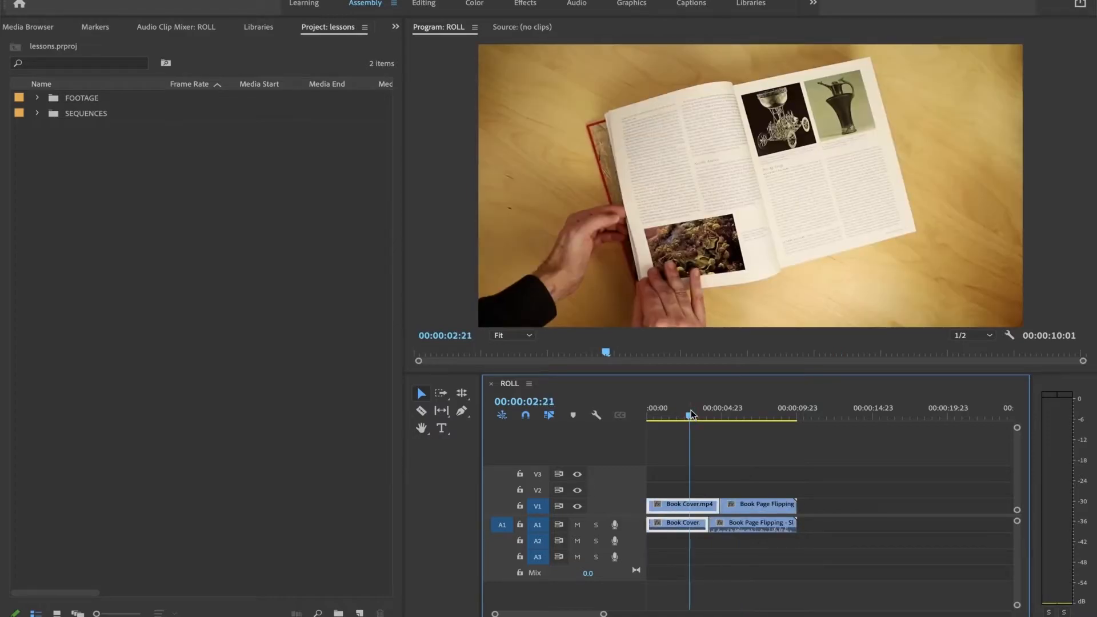
{"action": "key", "text": "space"}
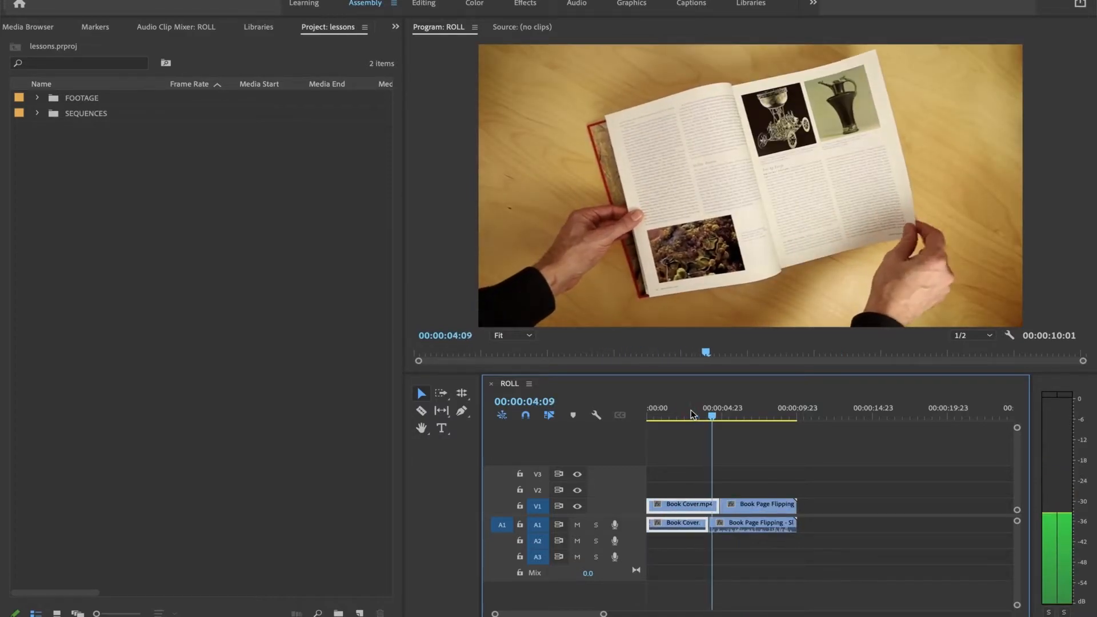
{"action": "key", "text": "space"}
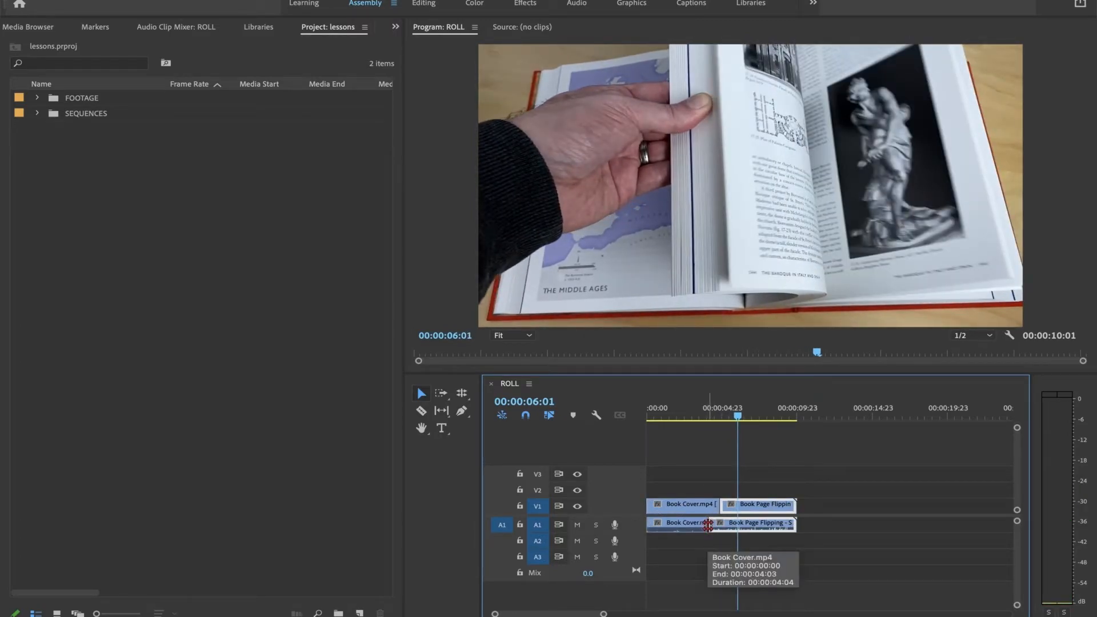
Step: Roll the audio edit point further back to about 3.5 seconds, leaving the video cut alone, and play the longer J cut
{"action": "left_click_drag", "start_coordinate": [708, 524], "coordinate": [697, 524]}
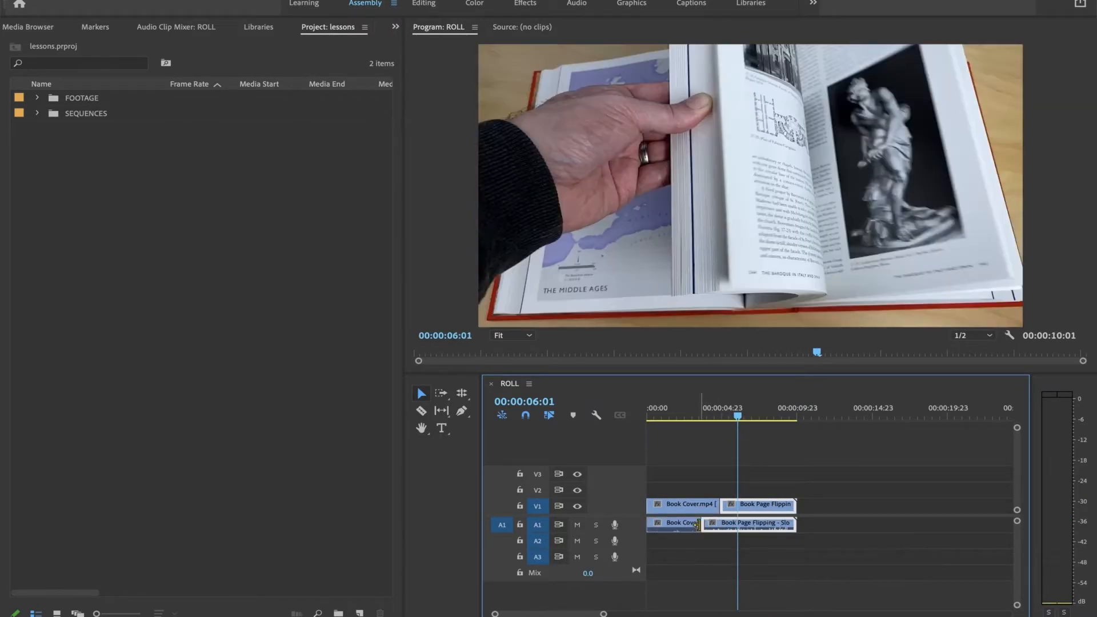
{"action": "left_click", "coordinate": [681, 409]}
{"action": "key", "text": "space"}
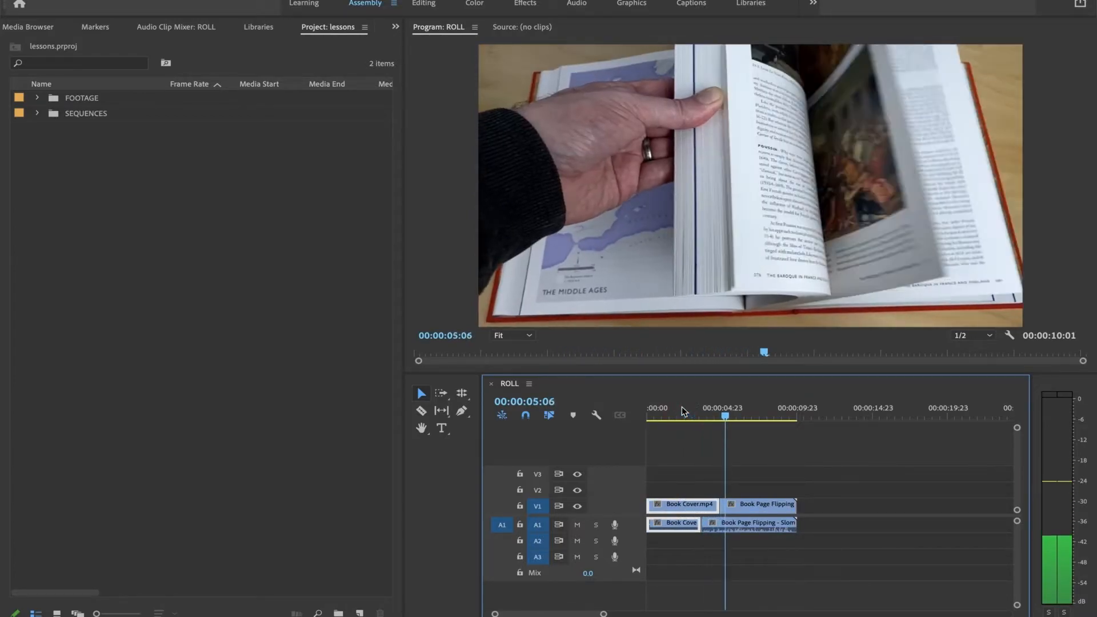
{"action": "key", "text": "space"}
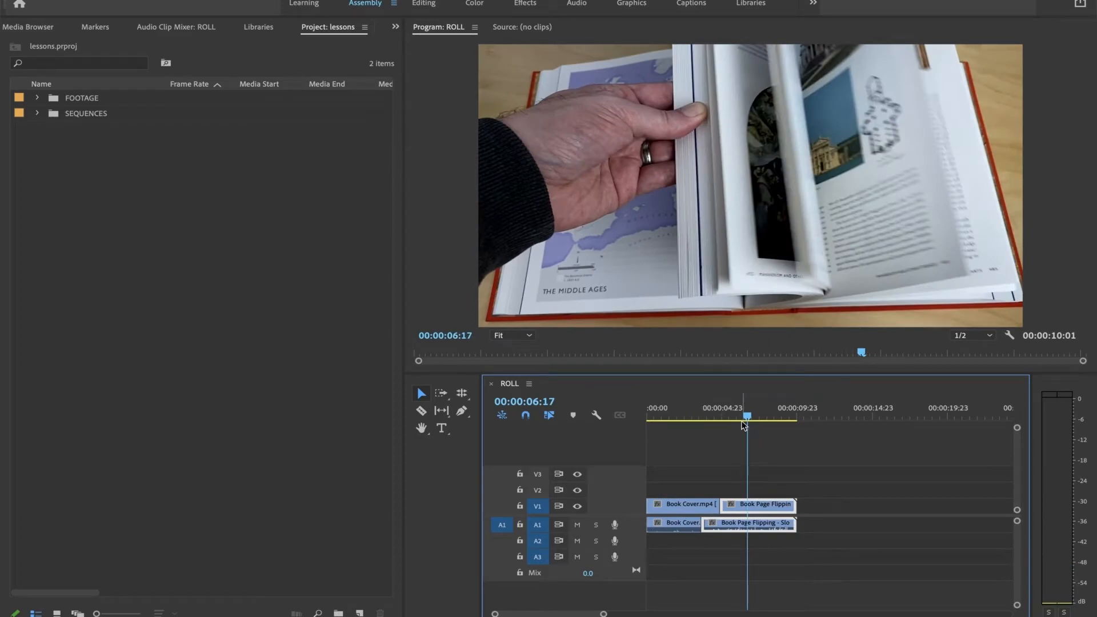
Step: Roll only the audio edit point past the video cut to about 6 seconds for an L cut and play it back
{"action": "left_click_drag", "start_coordinate": [743, 425], "coordinate": [718, 422]}
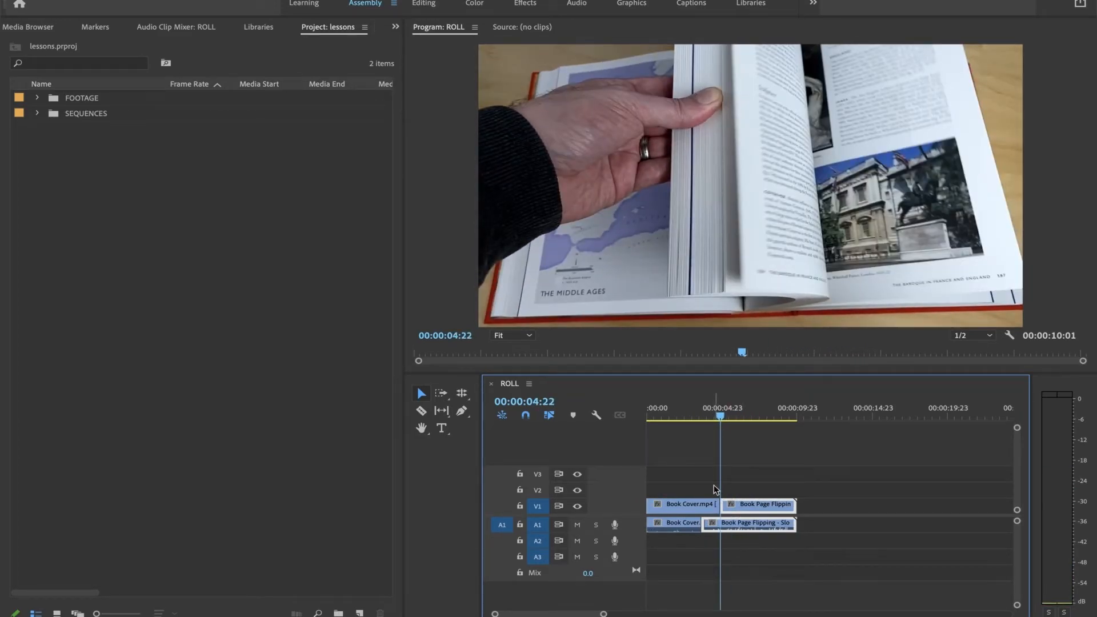
{"action": "left_click_drag", "start_coordinate": [703, 523], "coordinate": [737, 523]}
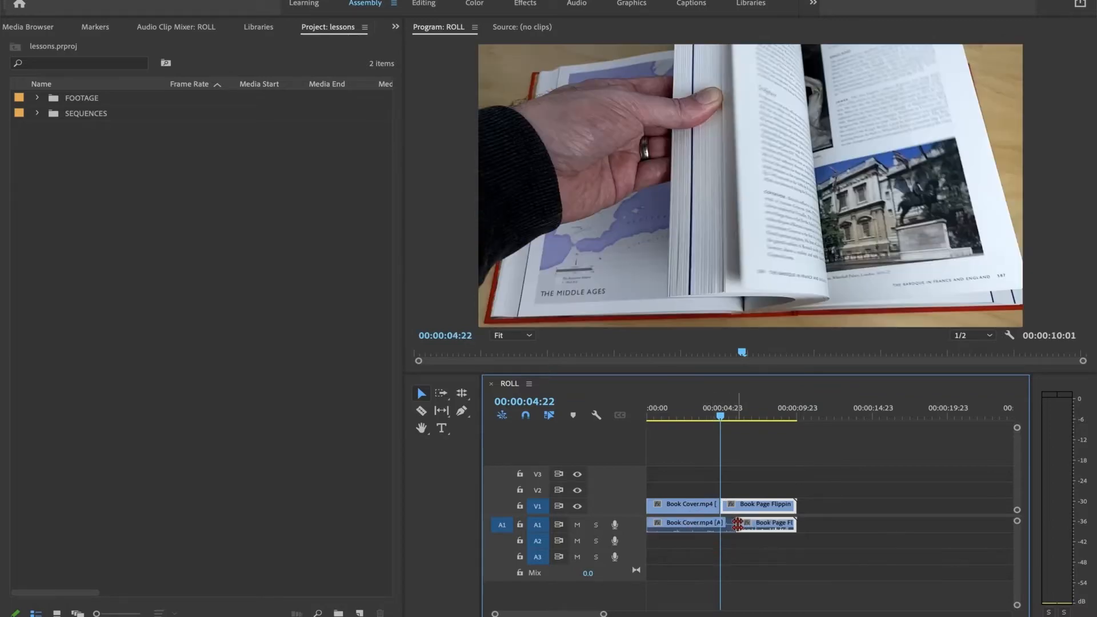
{"action": "key", "text": "b"}
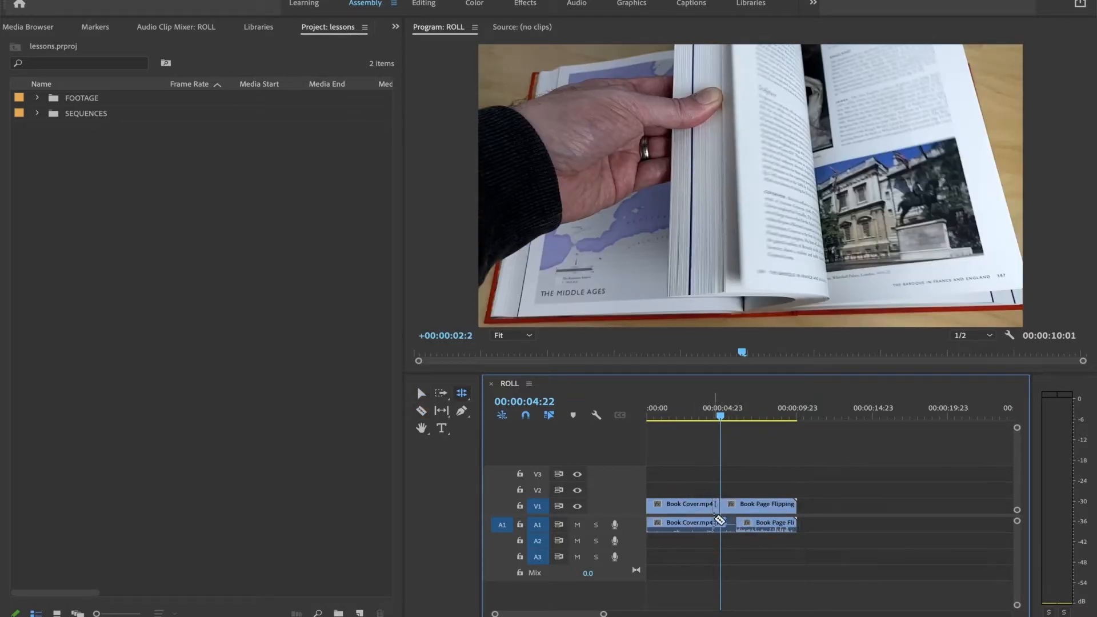
{"action": "left_click_drag", "start_coordinate": [722, 418], "coordinate": [665, 422]}
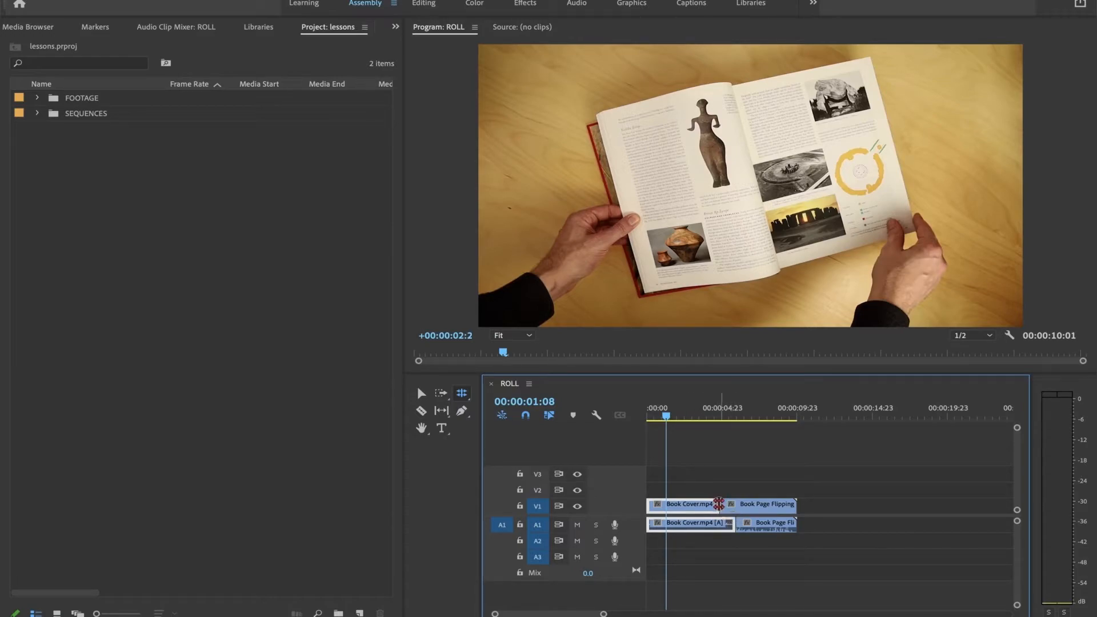
{"action": "left_click_drag", "start_coordinate": [720, 417], "coordinate": [694, 443]}
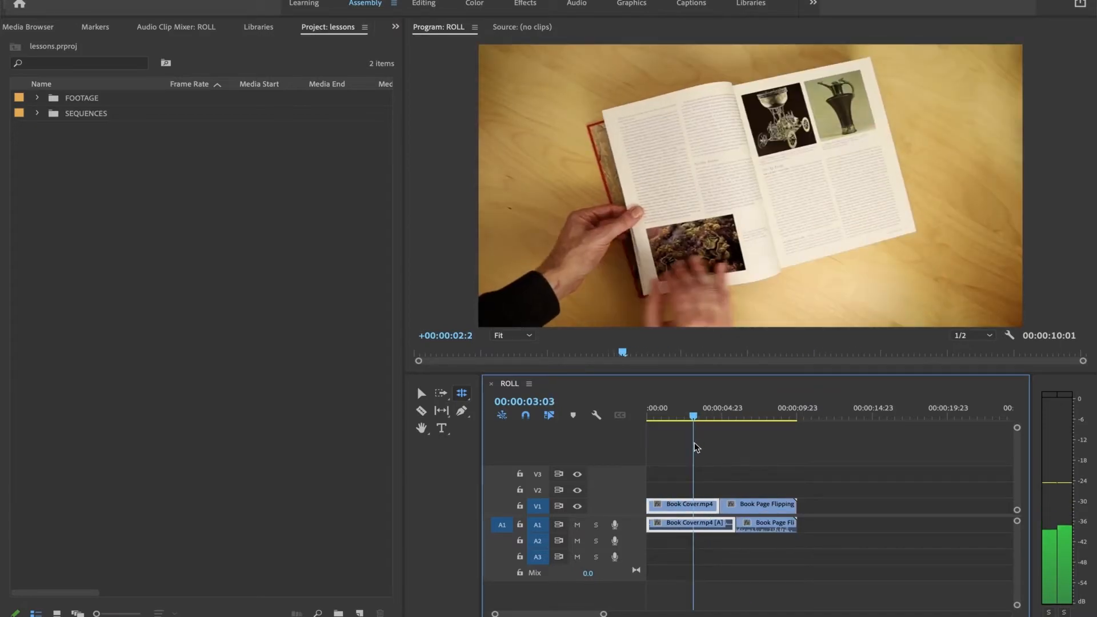
{"action": "key", "text": "space"}
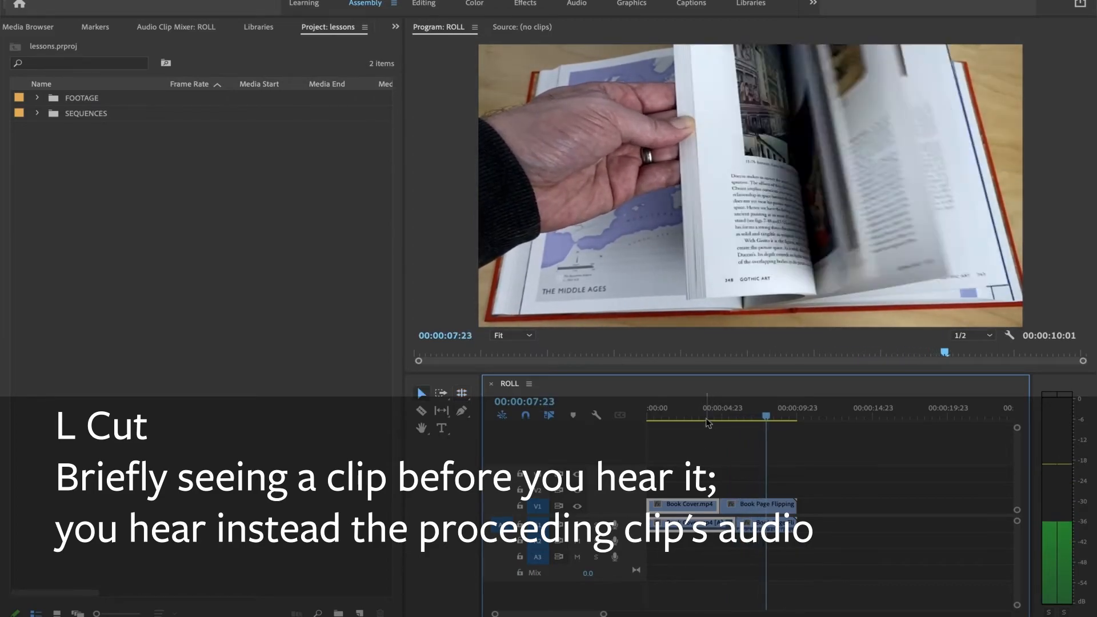
{"action": "key", "text": "v"}
{"action": "left_click", "coordinate": [700, 417]}
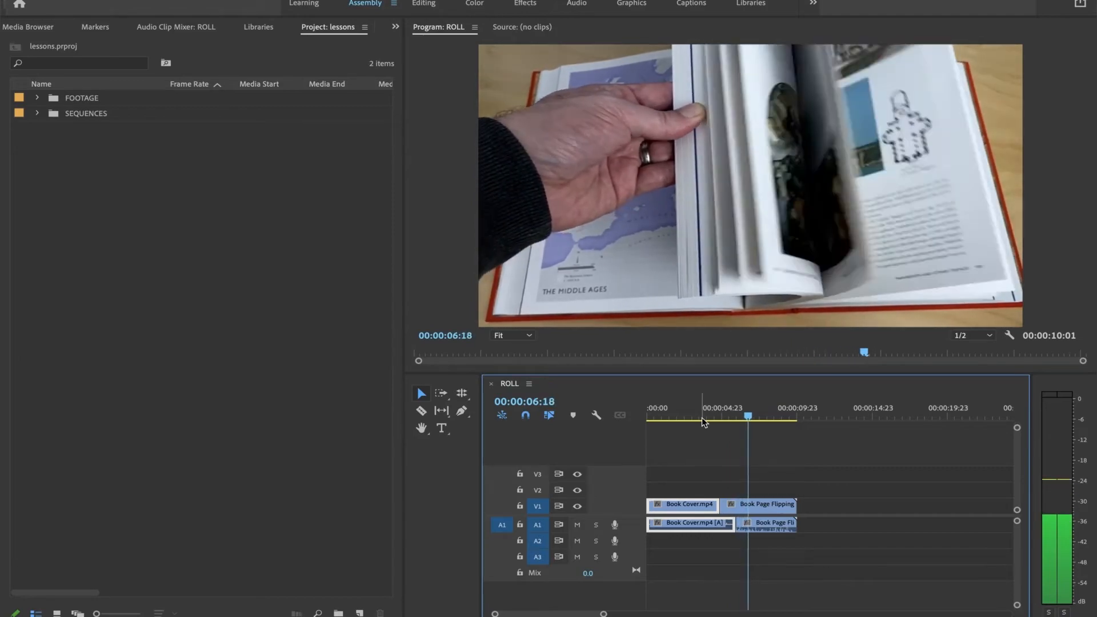
Step: Roll the audio edit point back ahead of the video cut, to just after 4 seconds, and play from 00:00:03:12
{"action": "left_click_drag", "start_coordinate": [720, 421], "coordinate": [698, 421]}
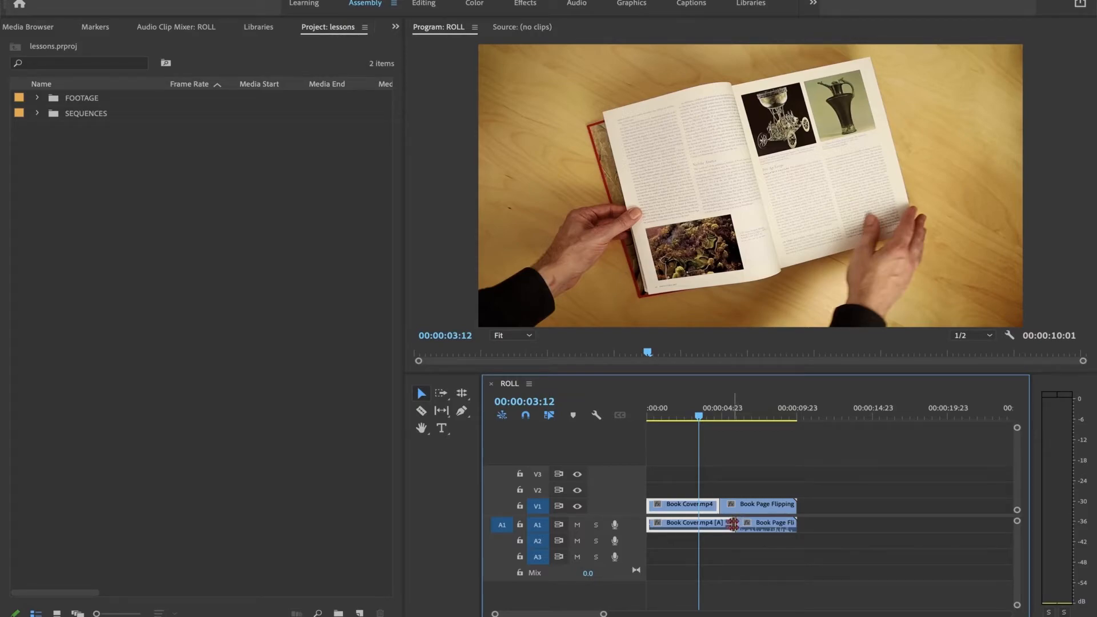
{"action": "left_click_drag", "start_coordinate": [733, 524], "coordinate": [711, 524]}
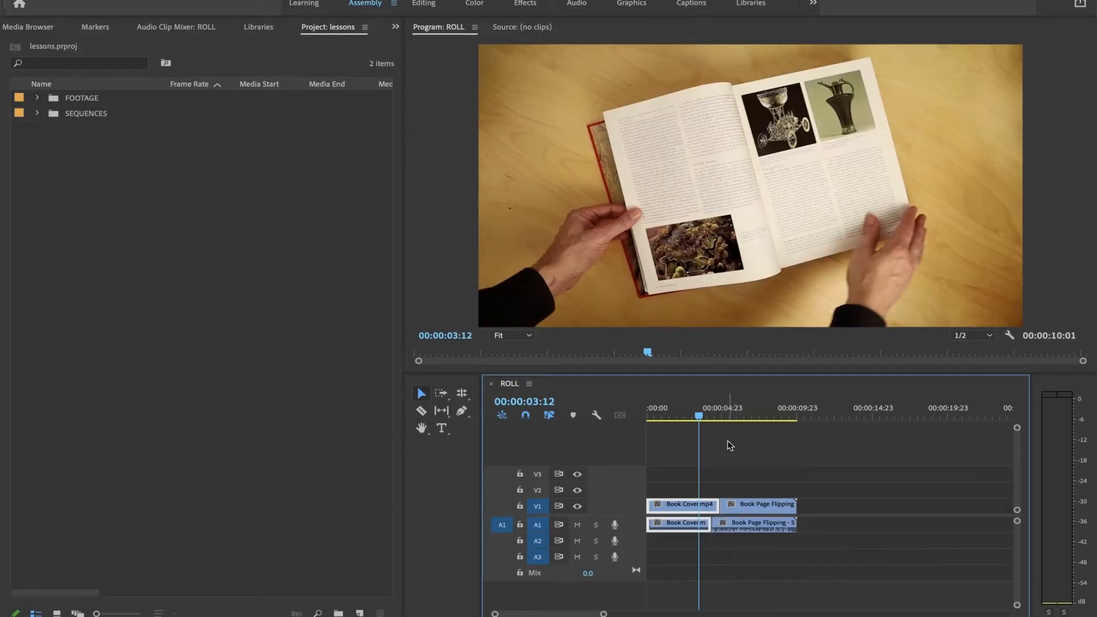
{"action": "key", "text": "space"}
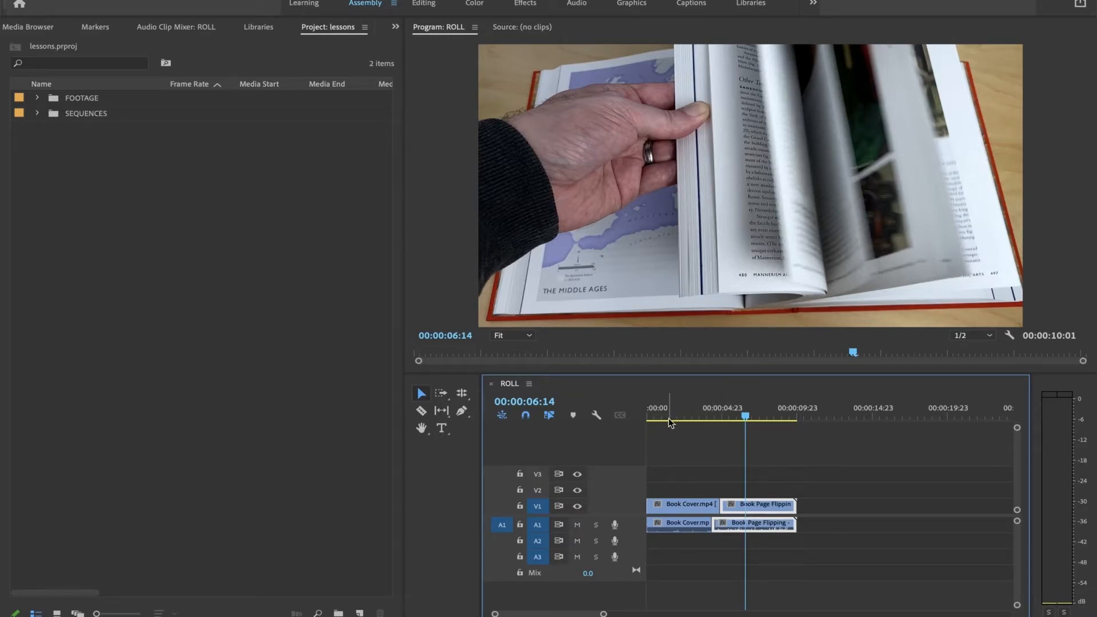
Step: Cut the Book Cover clip with the Razor tool at 00:00:01:19 and at about 3 seconds, then play the middle segment
{"action": "mouse_move", "coordinate": [669, 417]}
{"action": "left_mouse_down"}
{"action": "mouse_move", "coordinate": [694, 414]}
{"action": "mouse_move", "coordinate": [674, 419]}
{"action": "left_mouse_up"}
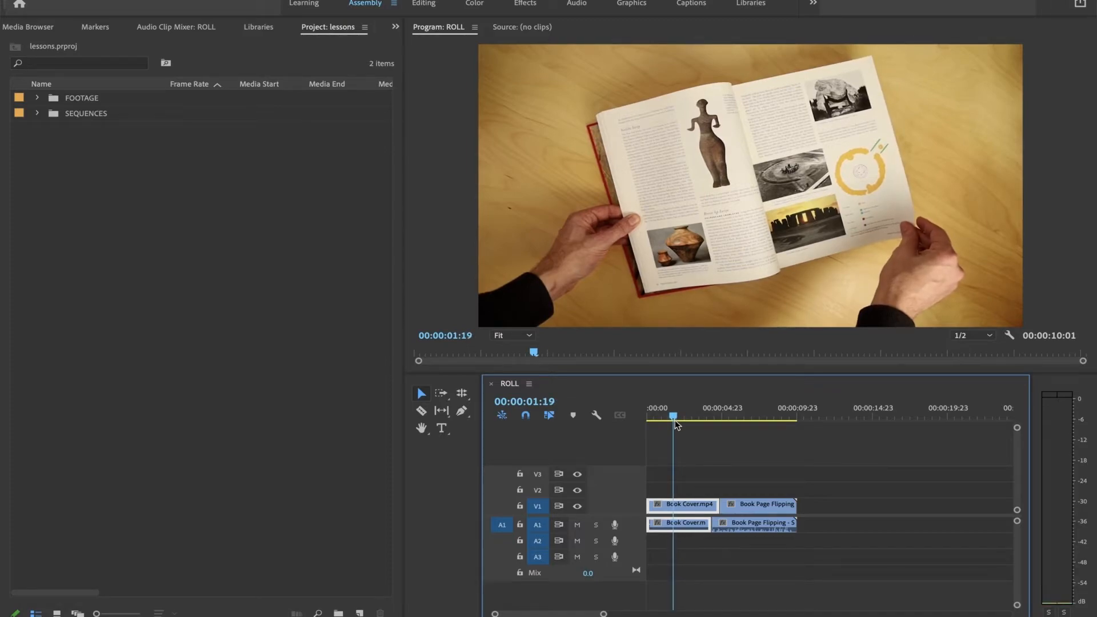
{"action": "key", "text": "c"}
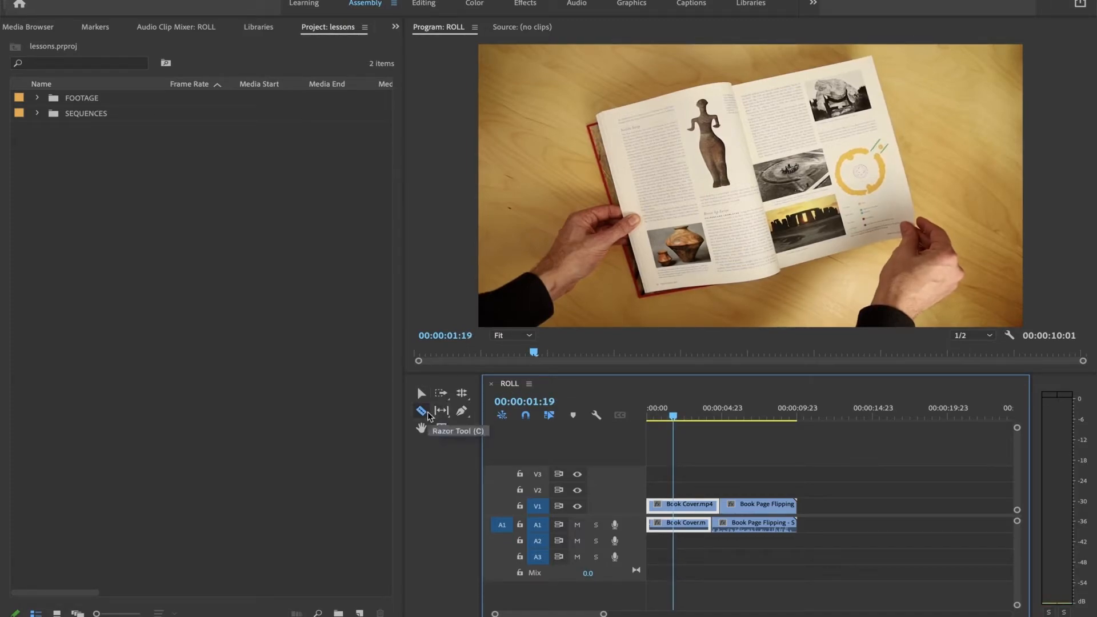
{"action": "left_click", "coordinate": [691, 506]}
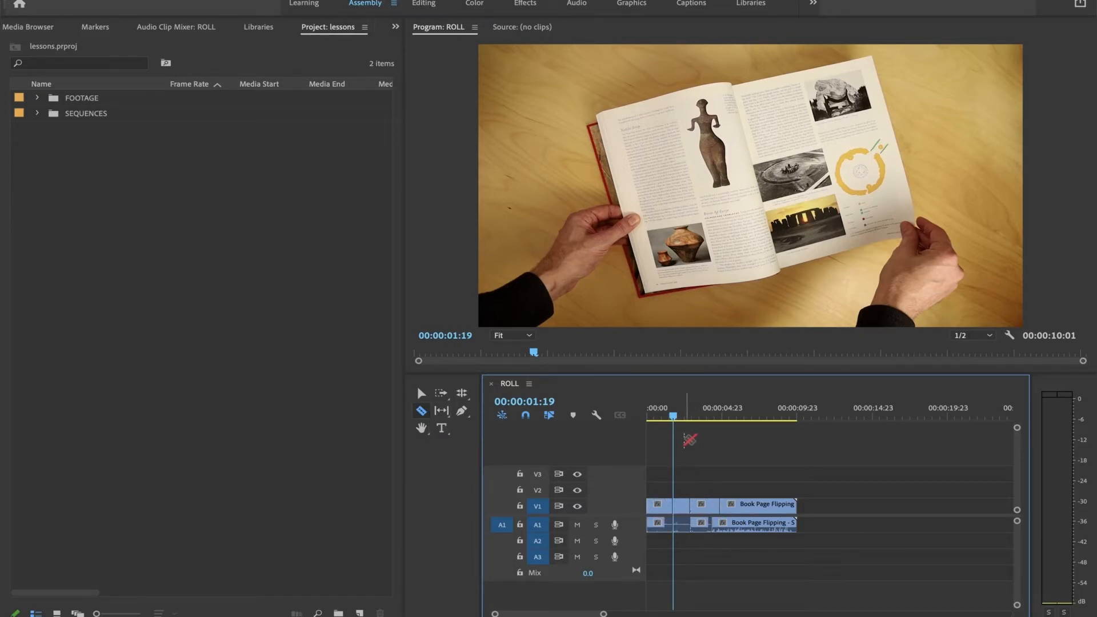
{"action": "key", "text": "v"}
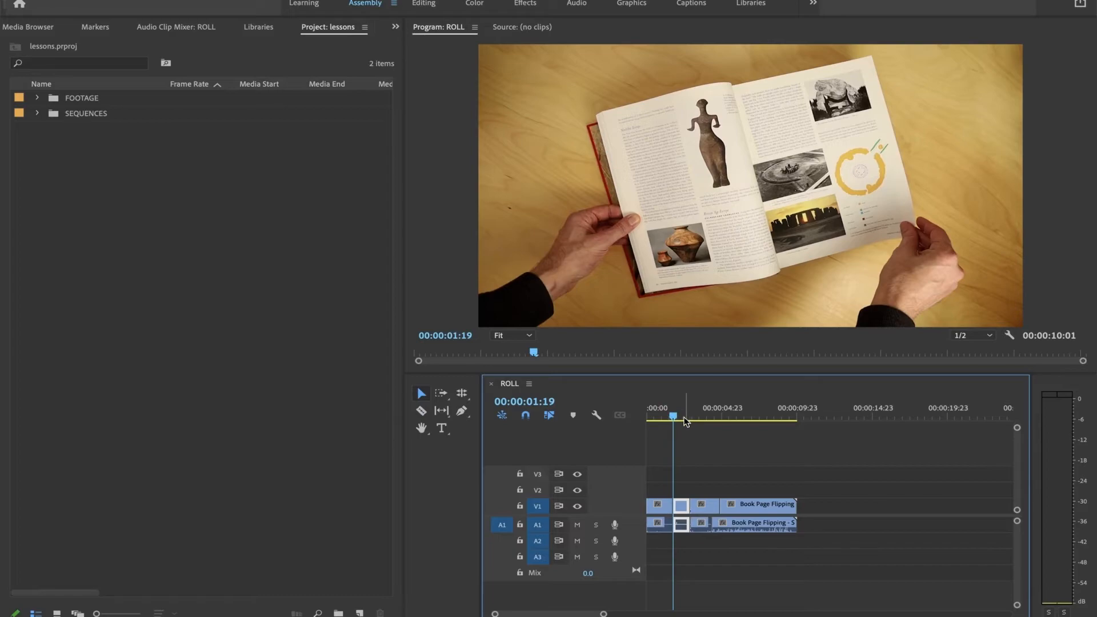
{"action": "key", "text": "space"}
{"action": "key", "text": "space"}
Step: Select the middle Book Cover segment between the two razor cuts and show its Effect Controls
{"action": "left_click", "coordinate": [684, 511]}
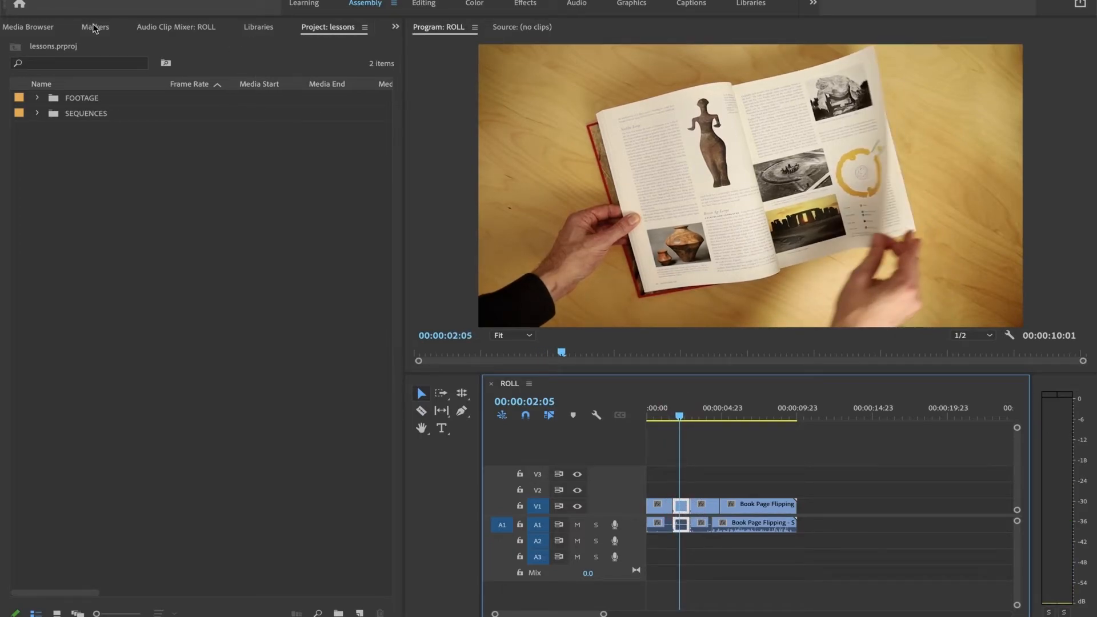
{"action": "left_click", "coordinate": [395, 27]}
{"action": "left_click", "coordinate": [389, 0]}
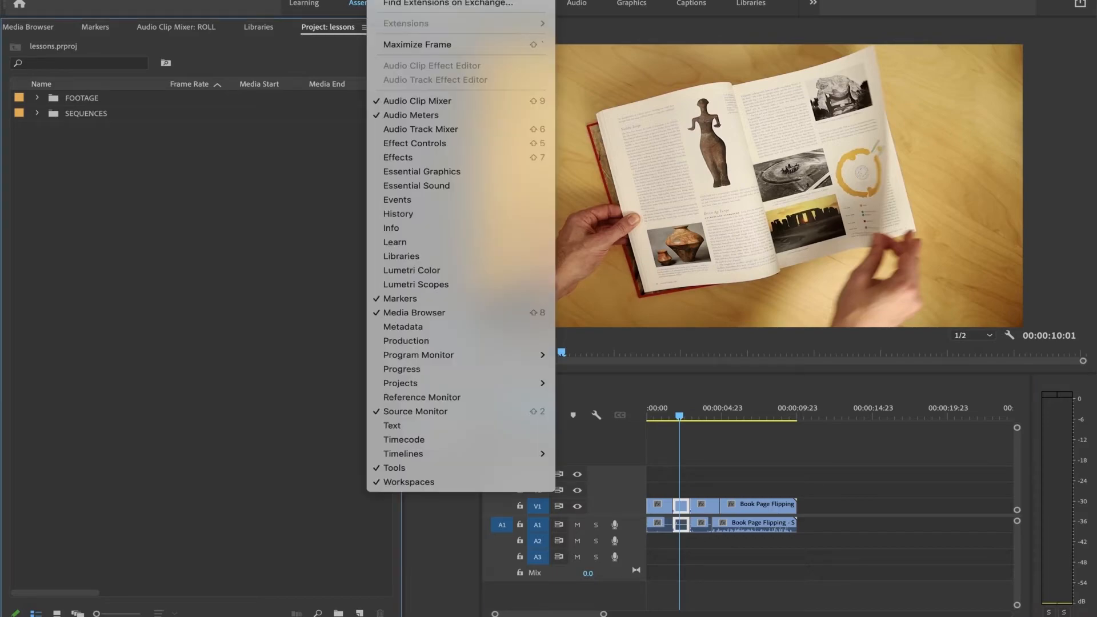
{"action": "left_click", "coordinate": [419, 143]}
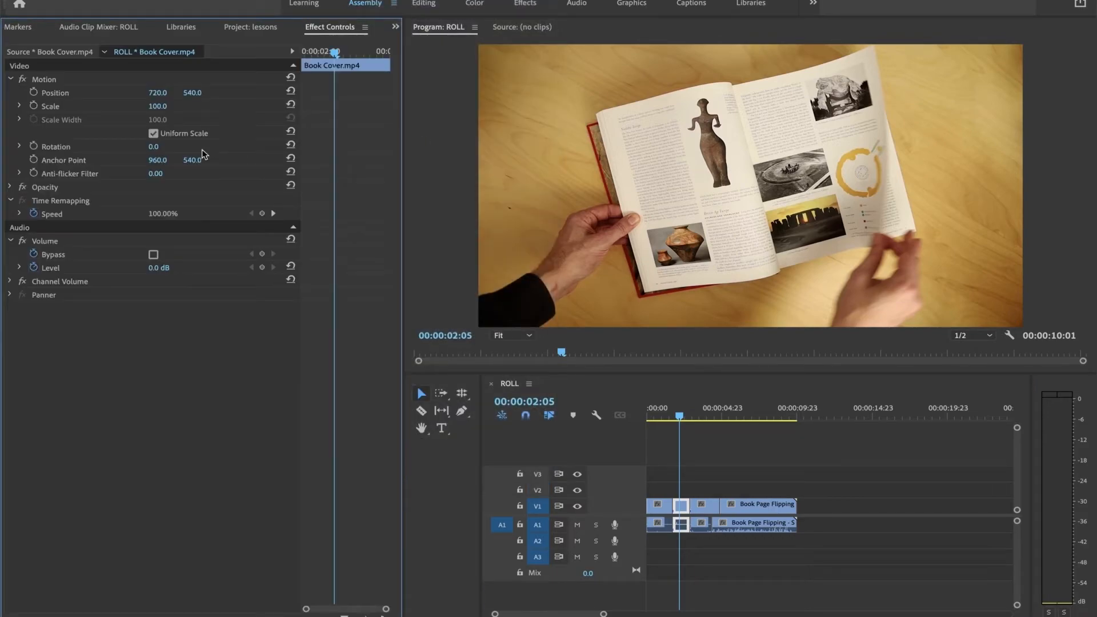
Step: Scale the middle Book Cover segment to 174 and play across its cuts, returning to its start at 00:00:01:19
{"action": "left_click_drag", "start_coordinate": [159, 106], "coordinate": [129, 106]}
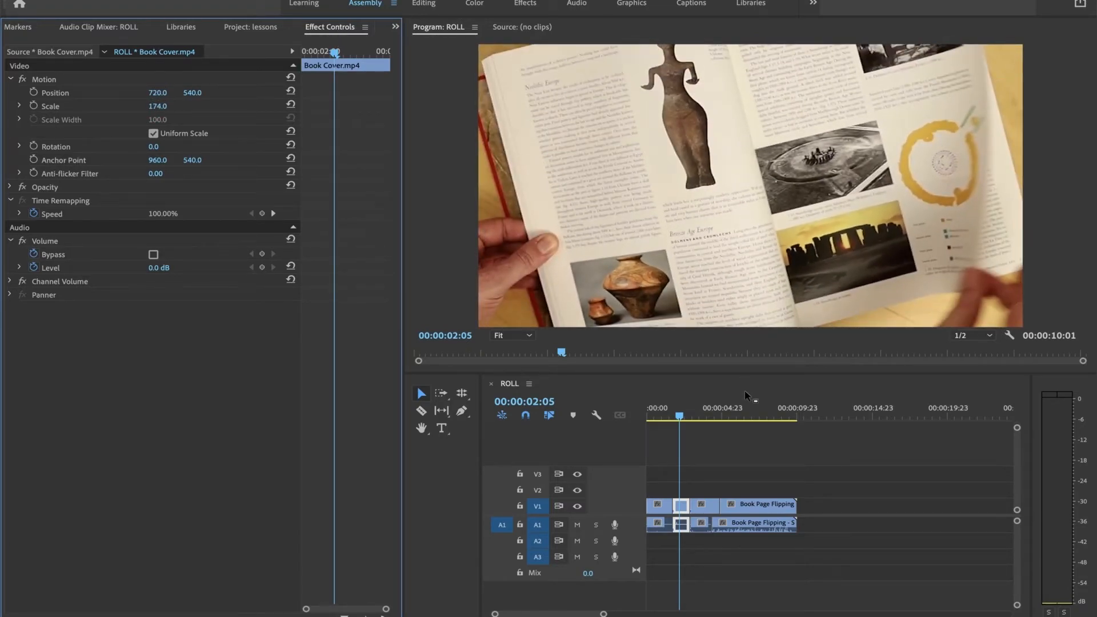
{"action": "left_click_drag", "start_coordinate": [680, 413], "coordinate": [664, 414]}
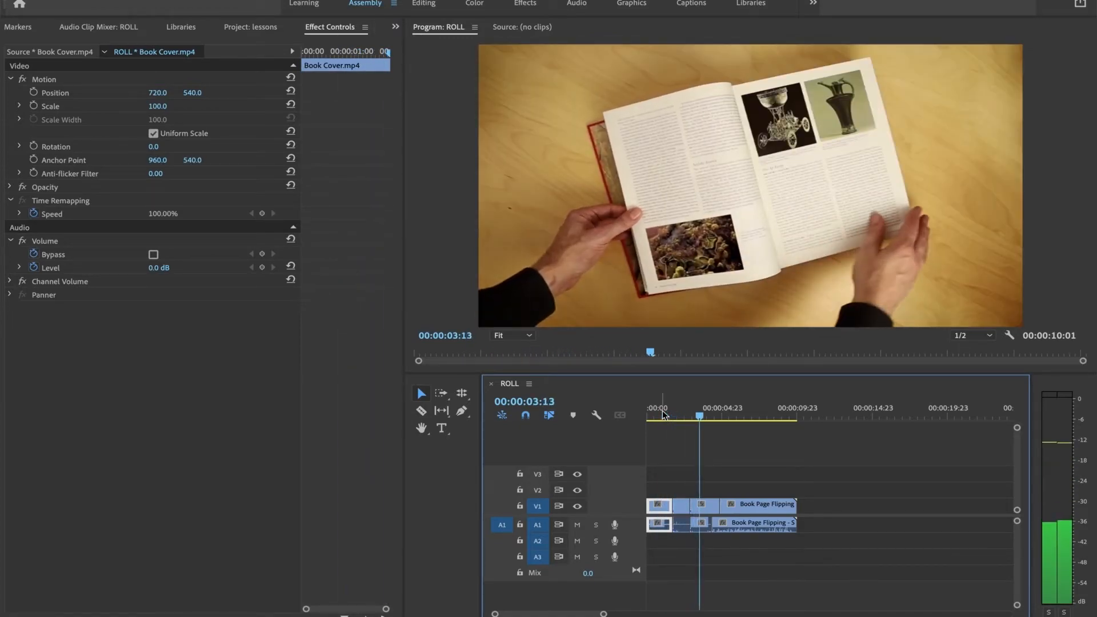
{"action": "key", "text": "space"}
{"action": "key", "text": "Up"}
{"action": "key", "text": "Up"}
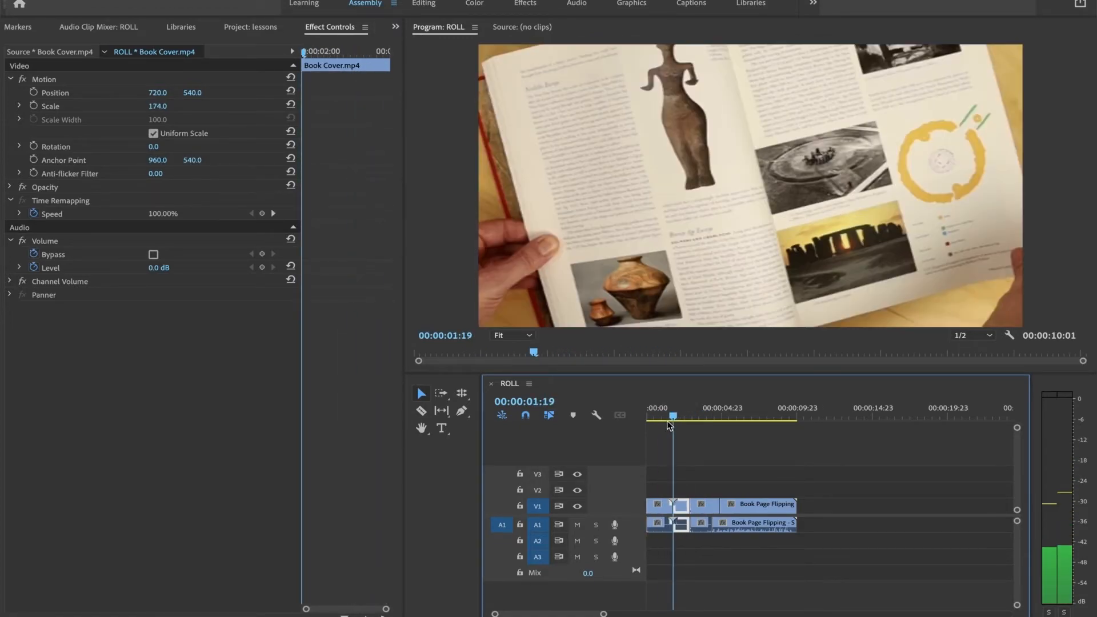
{"action": "key", "text": "Down"}
{"action": "key", "text": "Up"}
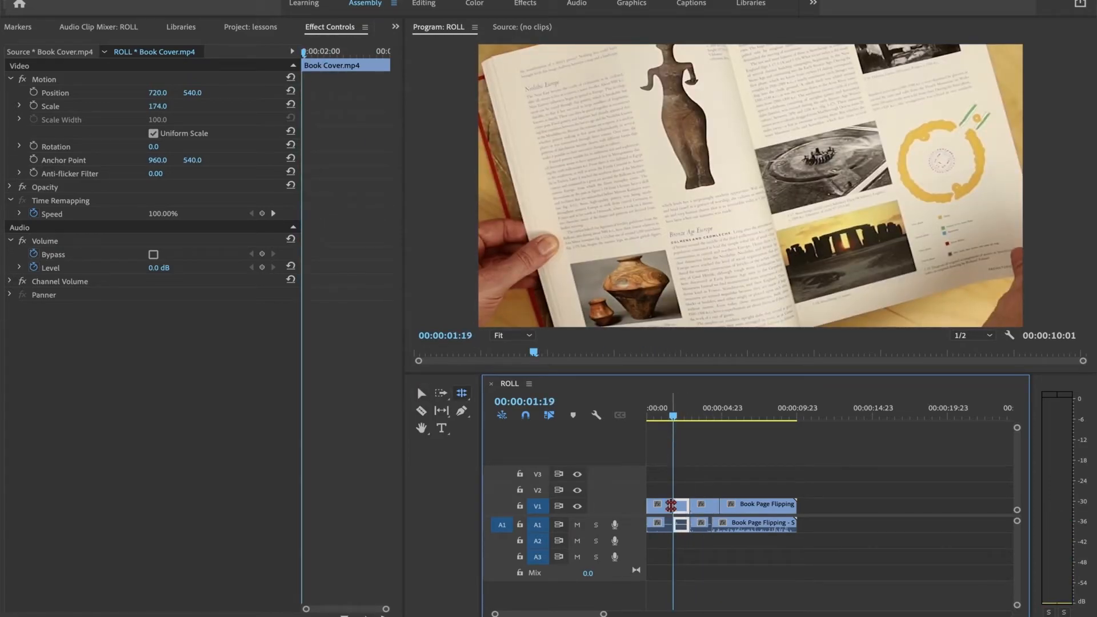
Step: Roll the first razor cut over the whole scaled segment, roll the remaining cut slightly further right, and play from 00:00:02:20
{"action": "left_click_drag", "start_coordinate": [672, 506], "coordinate": [689, 508]}
{"action": "key", "text": "space"}
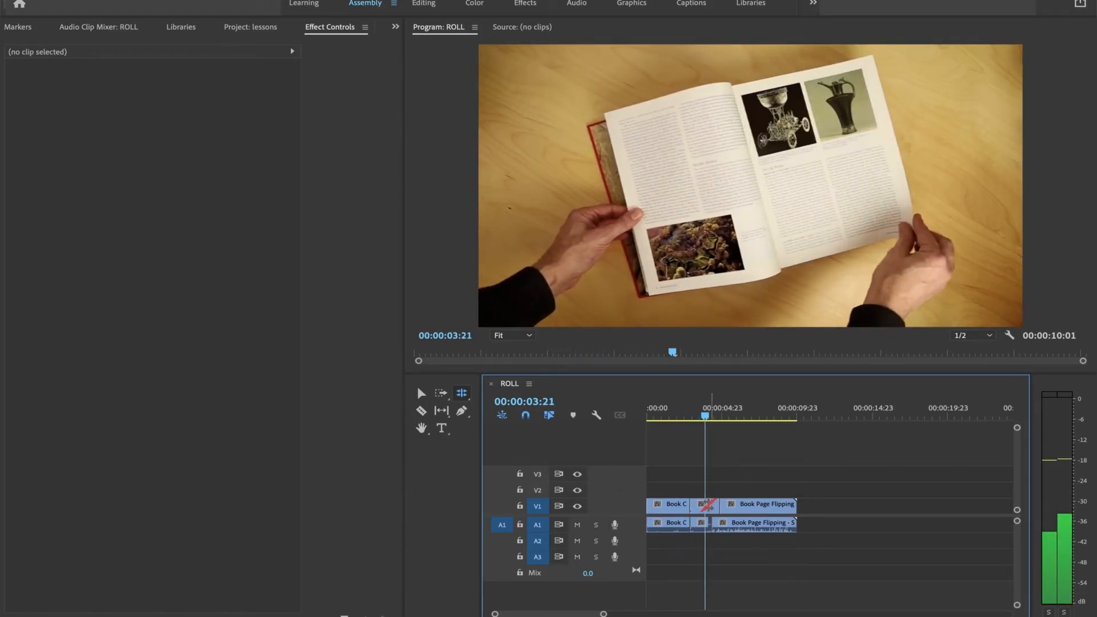
{"action": "key", "text": "space"}
{"action": "left_click_drag", "start_coordinate": [693, 507], "coordinate": [702, 510]}
{"action": "left_click", "coordinate": [690, 419]}
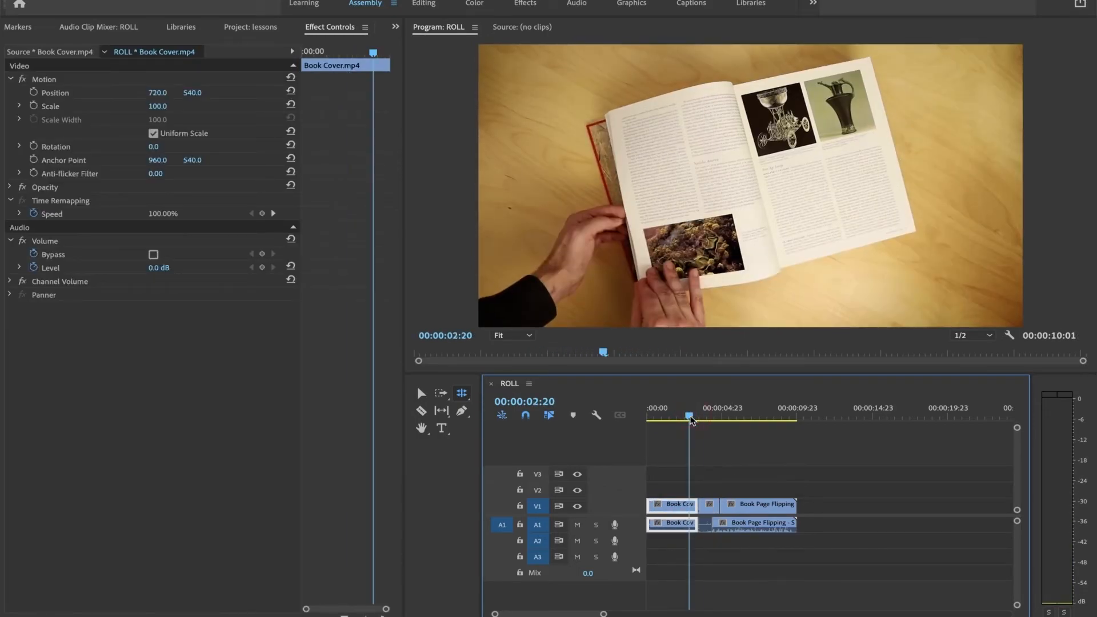
{"action": "key", "text": "space"}
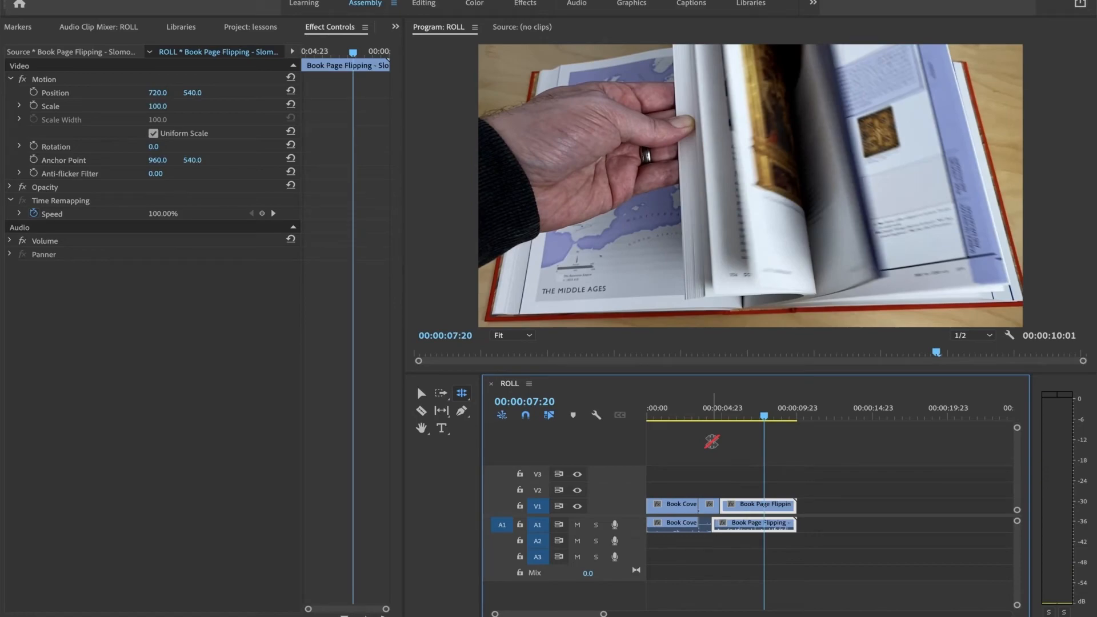
Step: Review the Book Page Flipping clip around 00:00:06:01 and roll its starting video and audio edit points to about 5 seconds
{"action": "left_click_drag", "start_coordinate": [810, 410], "coordinate": [759, 412]}
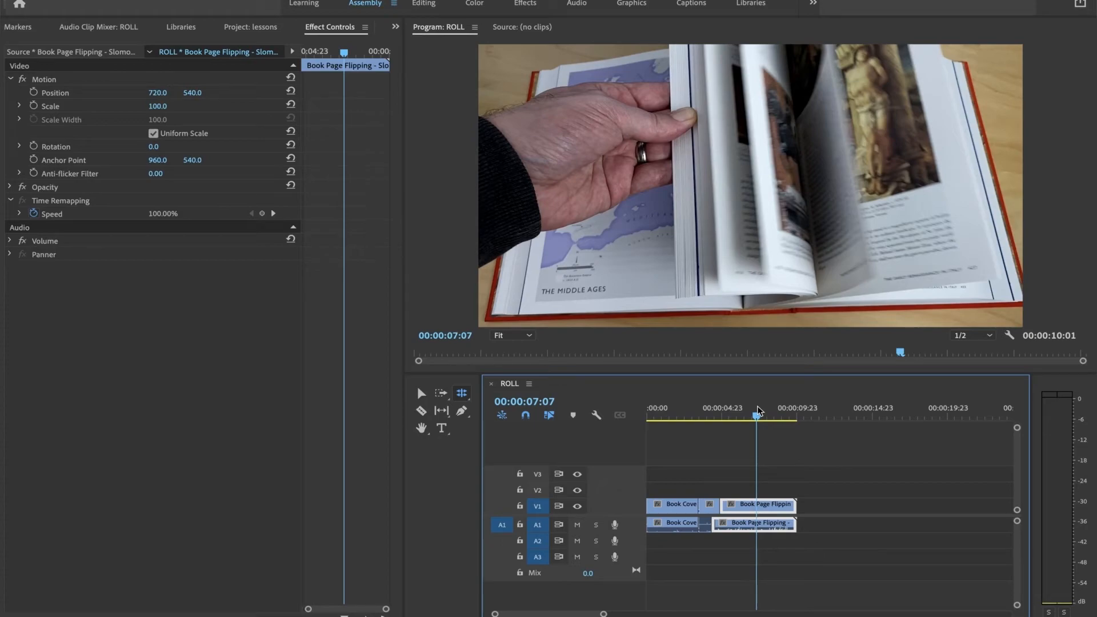
{"action": "left_click_drag", "start_coordinate": [758, 411], "coordinate": [740, 416]}
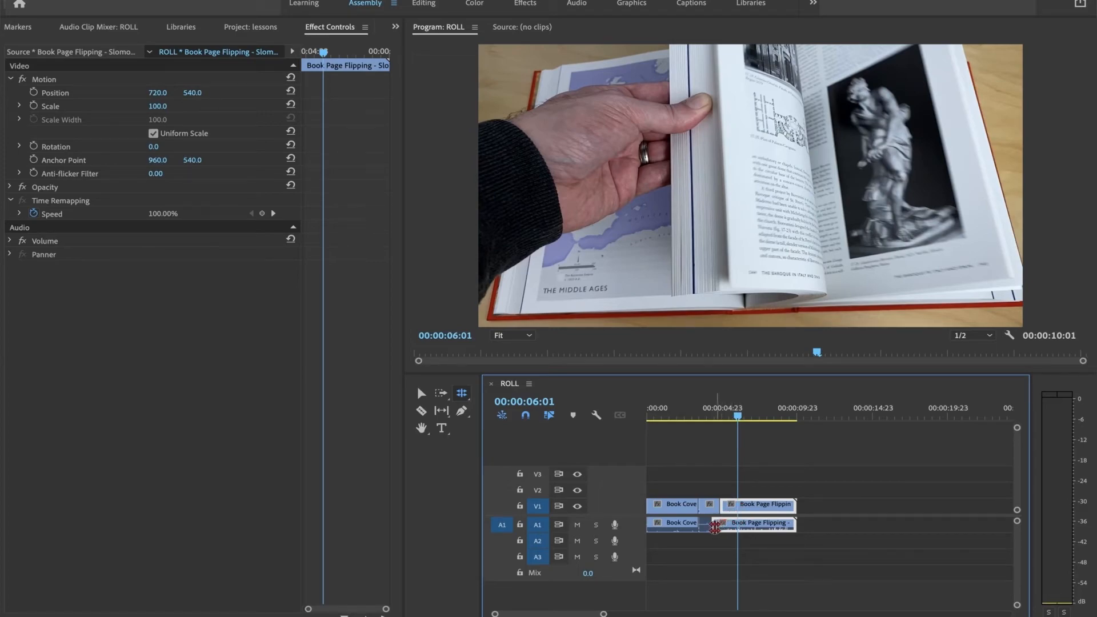
{"action": "left_click_drag", "start_coordinate": [714, 526], "coordinate": [729, 524]}
{"action": "left_click", "coordinate": [792, 483]}
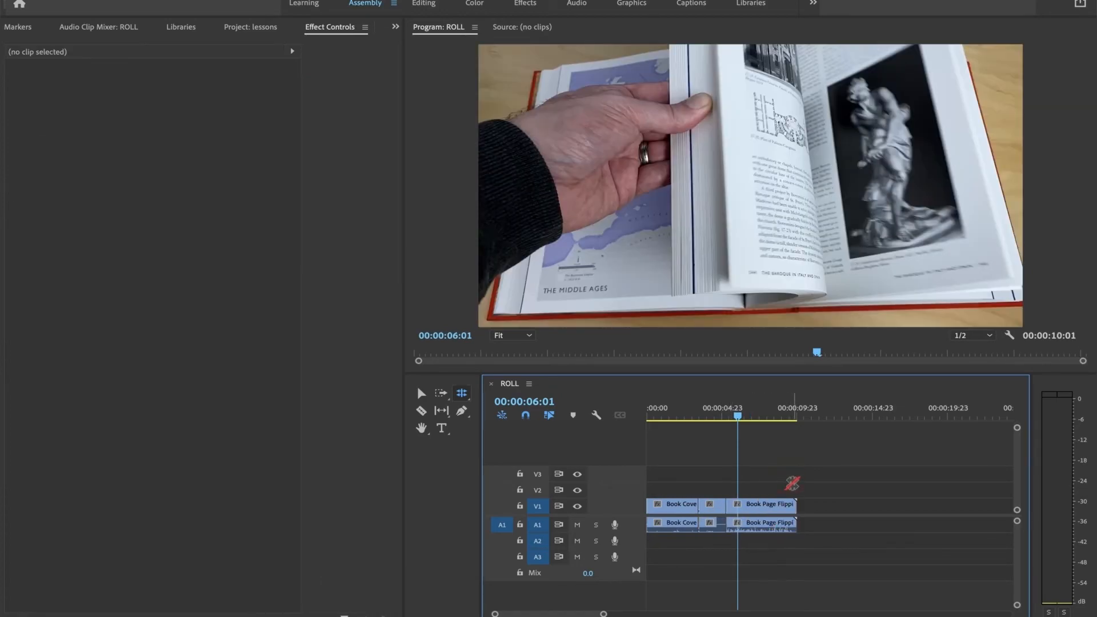
Step: Move the playhead to 00:00:04:16, turn off Linked Selection and deselect all clips
{"action": "mouse_move", "coordinate": [710, 410]}
{"action": "left_mouse_down"}
{"action": "mouse_move", "coordinate": [699, 409]}
{"action": "mouse_move", "coordinate": [717, 409]}
{"action": "left_mouse_up"}
{"action": "key", "text": "v"}
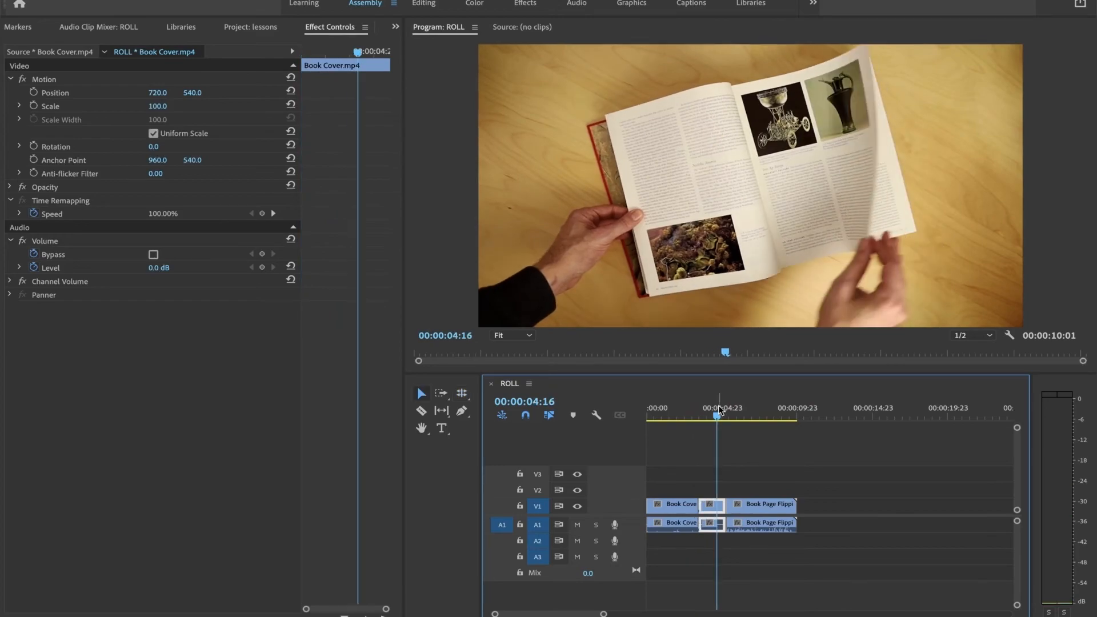
{"action": "left_click", "coordinate": [549, 417]}
{"action": "left_click", "coordinate": [690, 495]}
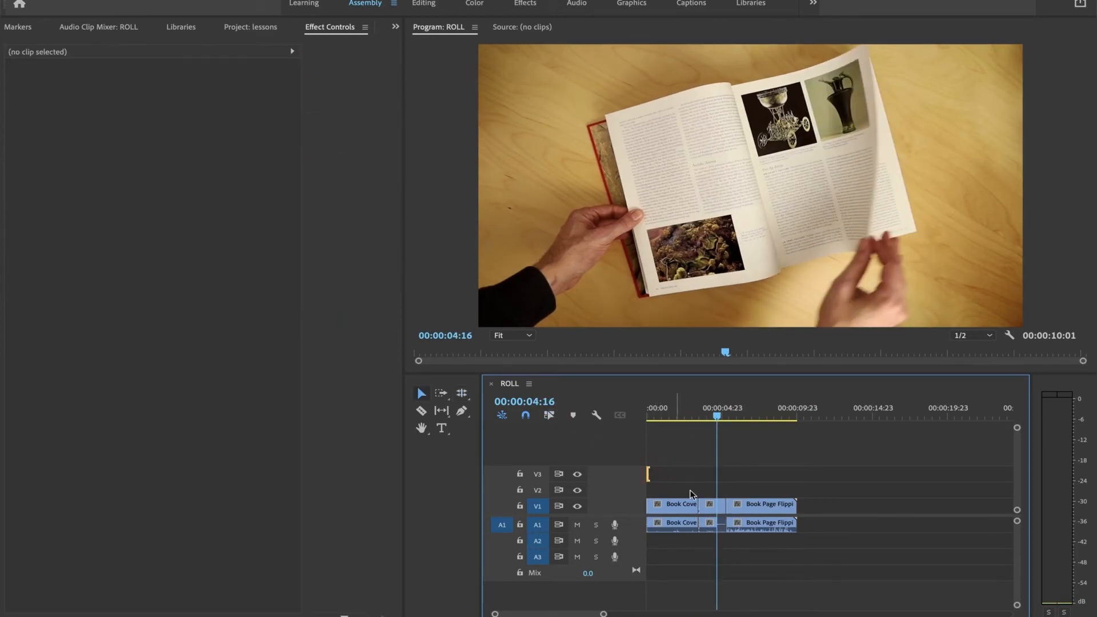
Step: Roll the Book Page Flipping video edit point to 00:00:07:05 and its audio edit point to about 6 seconds, and play back
{"action": "key", "text": "n"}
{"action": "left_click_drag", "start_coordinate": [726, 523], "coordinate": [755, 507]}
{"action": "key", "text": "space"}
Step: Select the Book Page Flipping clip and roll its starting edit points earlier using the Selection tool
{"action": "key", "text": "v"}
{"action": "left_click", "coordinate": [769, 511]}
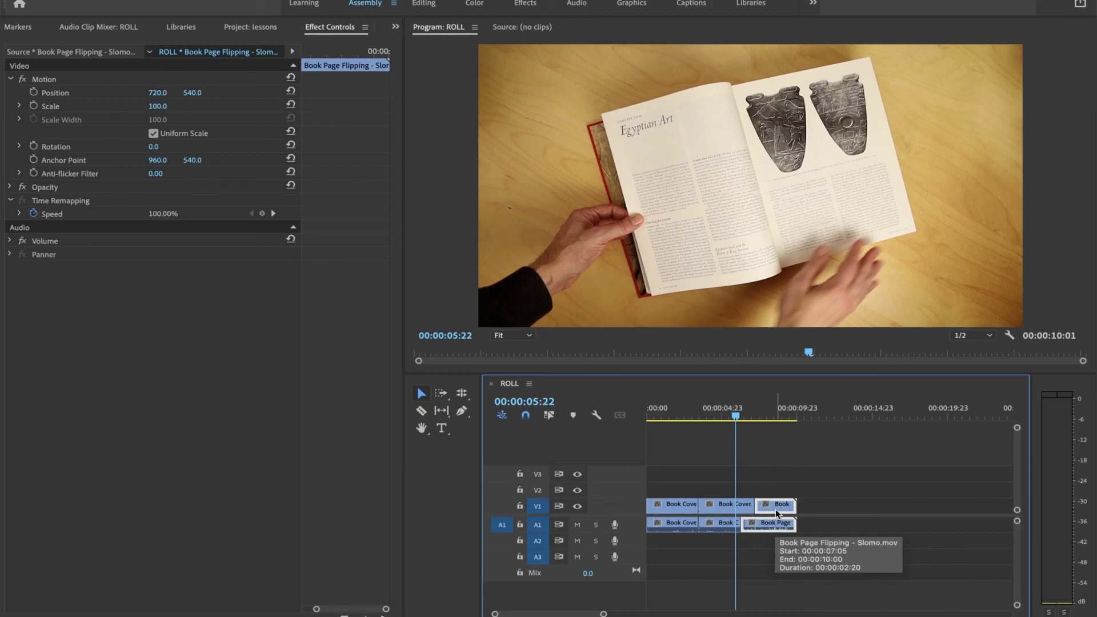
{"action": "left_click_drag", "start_coordinate": [756, 508], "coordinate": [743, 509]}
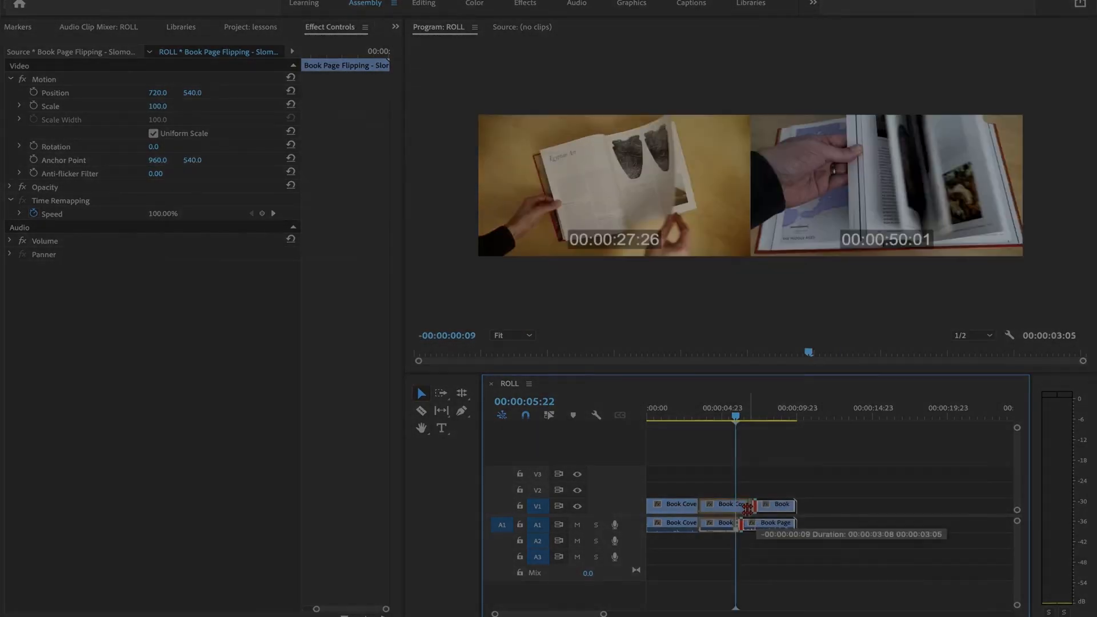